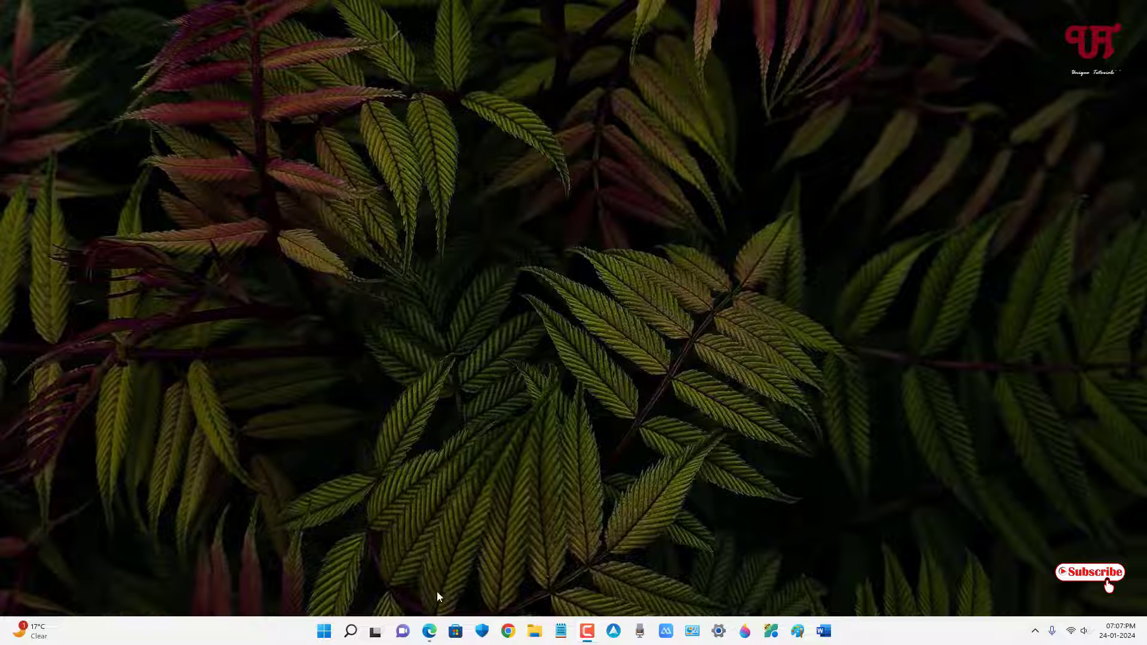
- Bring up the Audio Capture page in Edge and switch from the Mac version to the Windows version
left_click(430, 631)
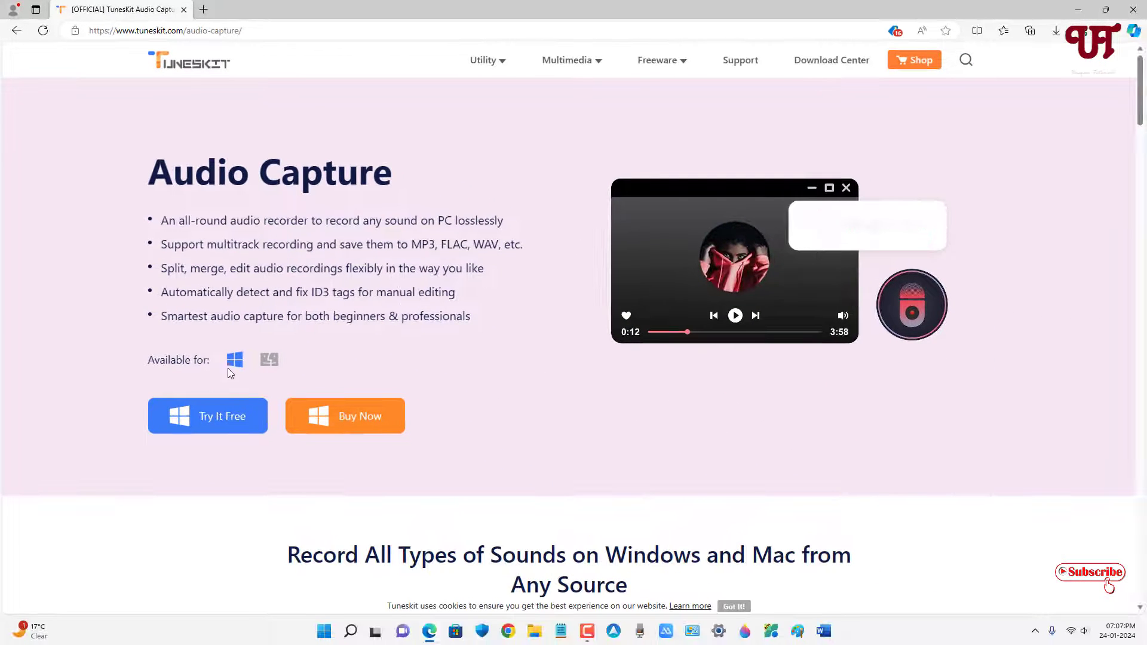
left_click(268, 362)
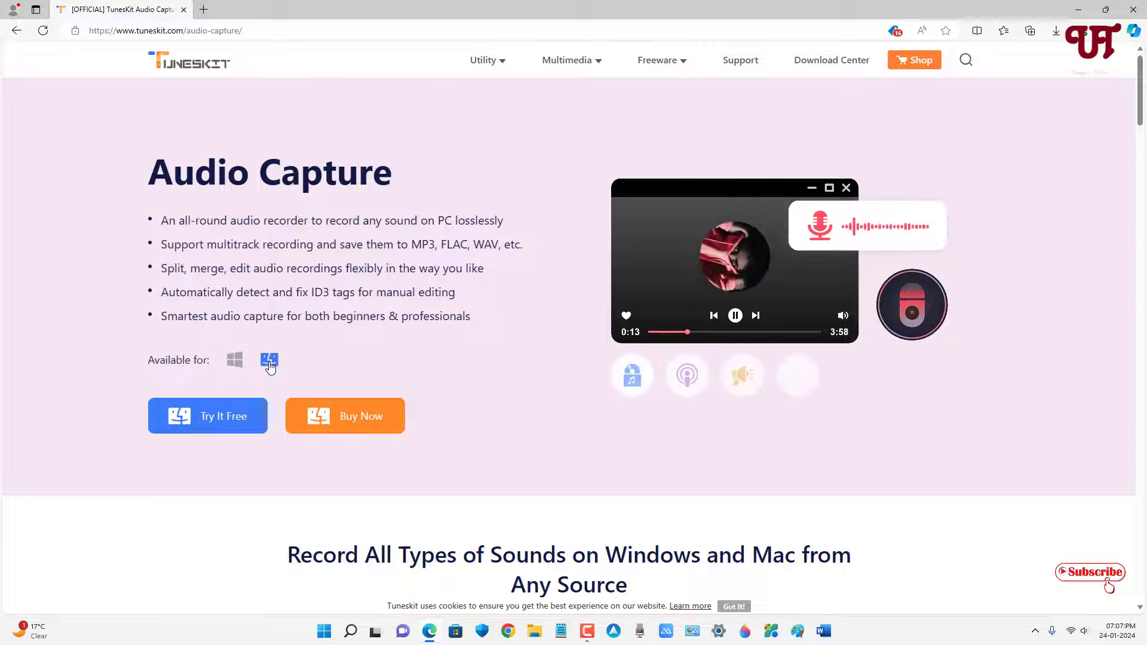
left_click(234, 362)
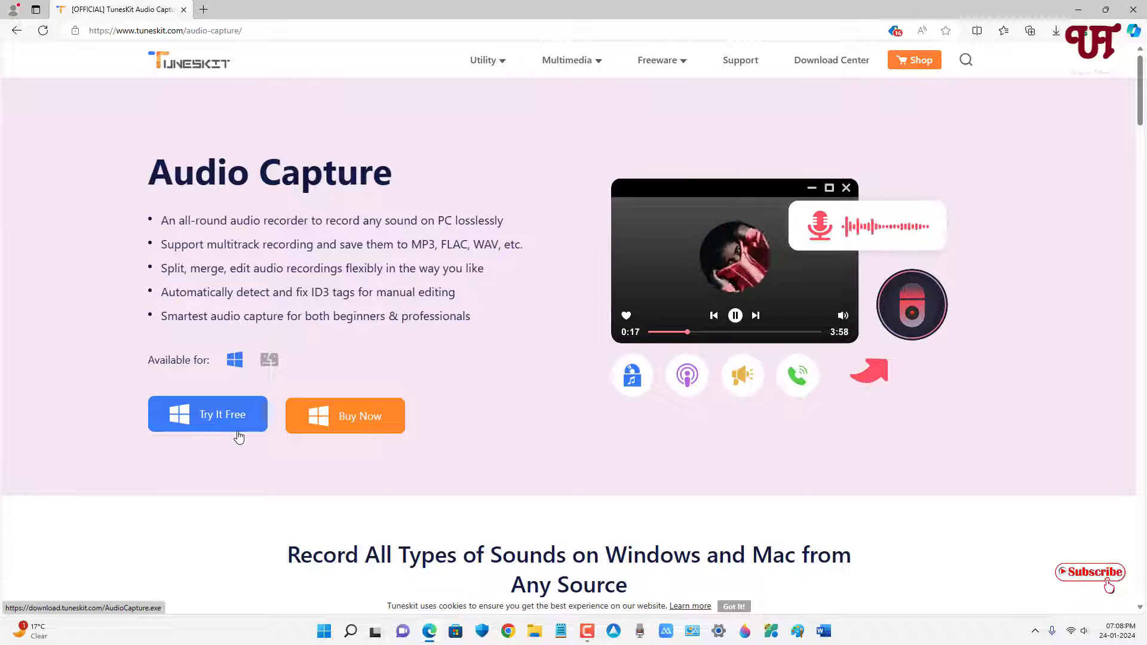
- Look over the Windows pricing plans, return to the product page, and start the free trial download
left_click(359, 429)
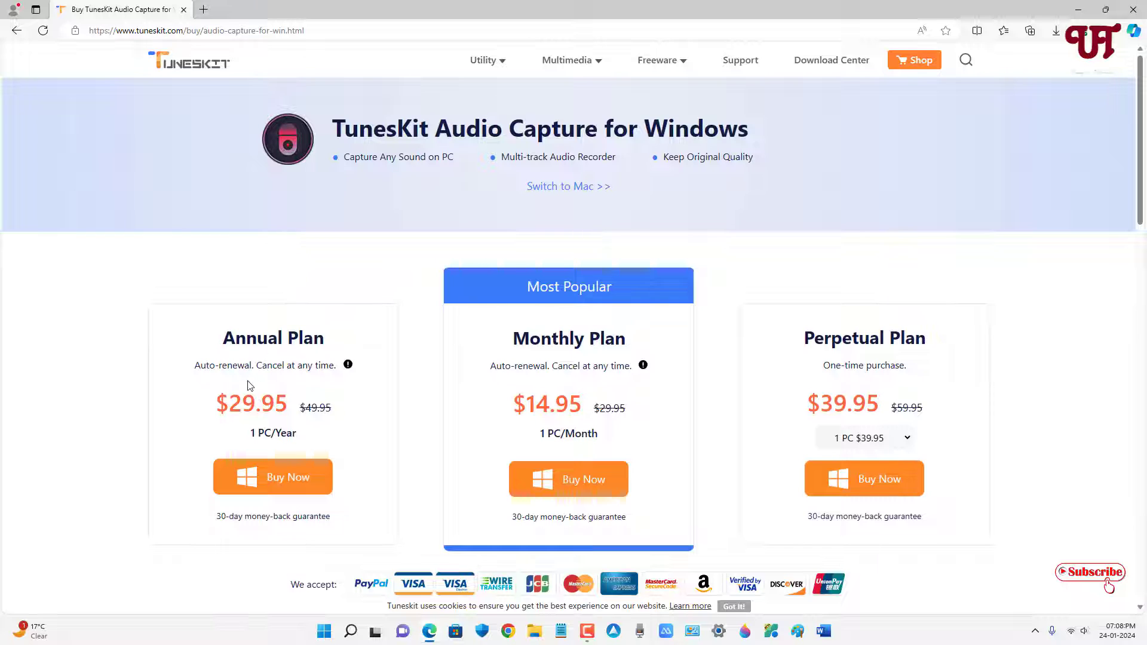
key("alt+Left")
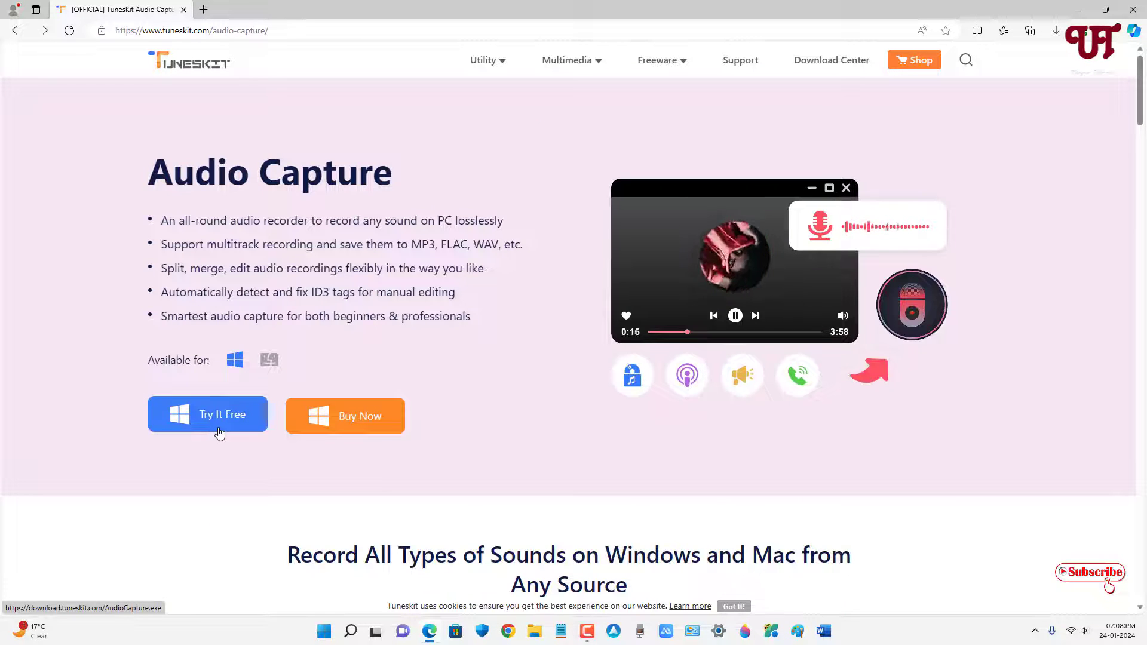
left_click(227, 424)
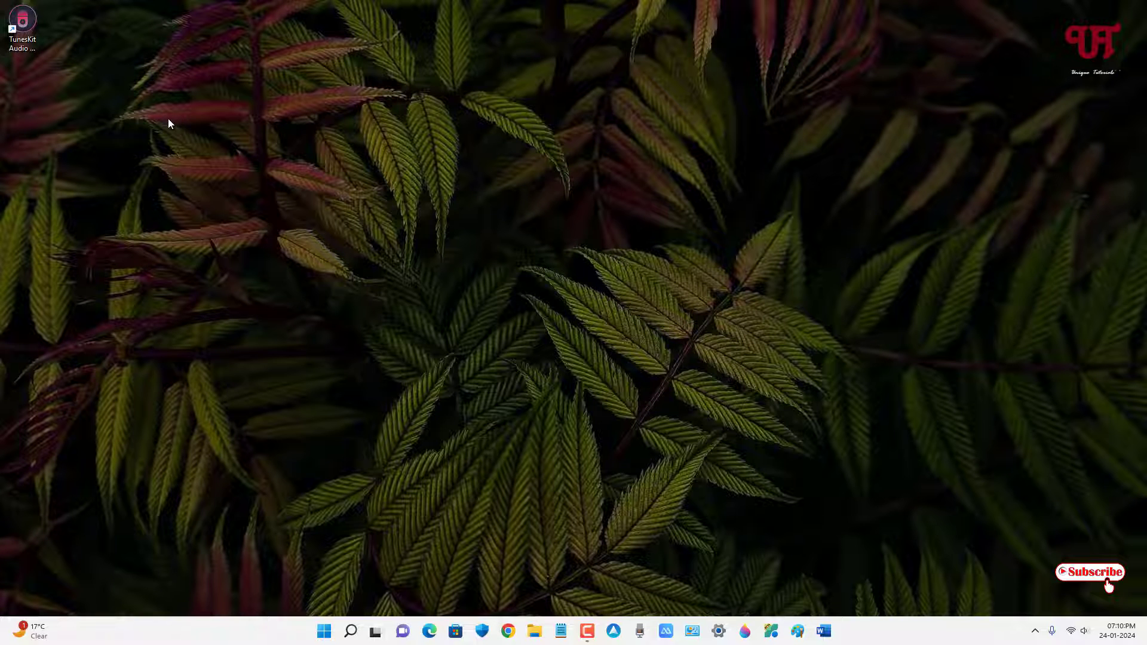
- Launch TunesKit Audio Capture from its desktop shortcut
double_click(27, 44)
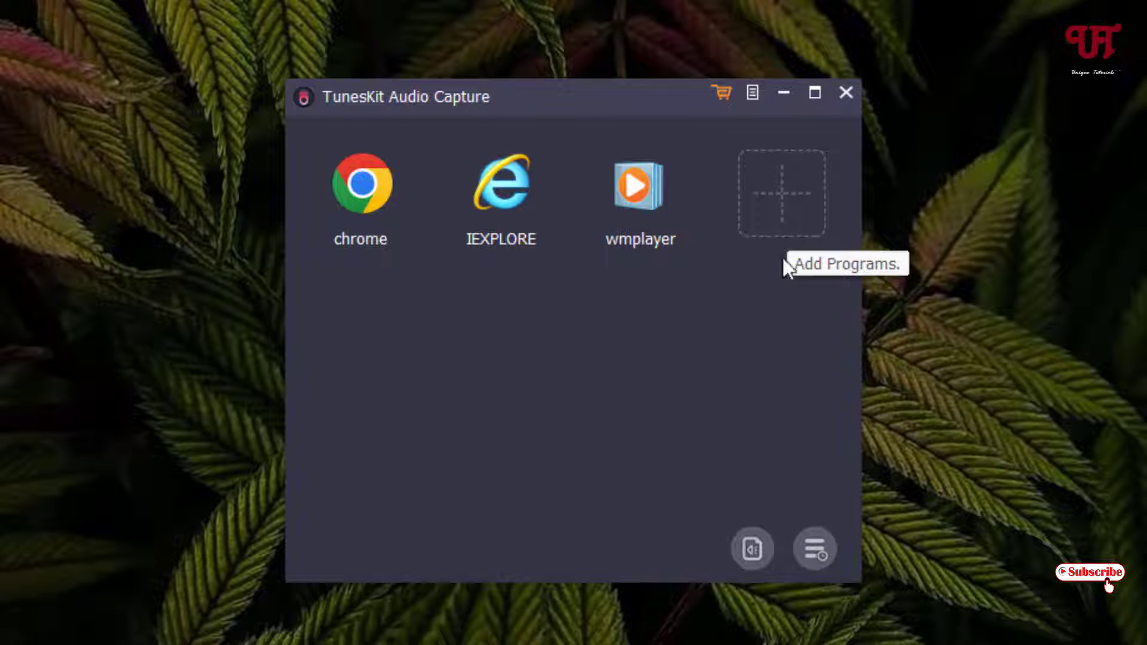
left_click(753, 95)
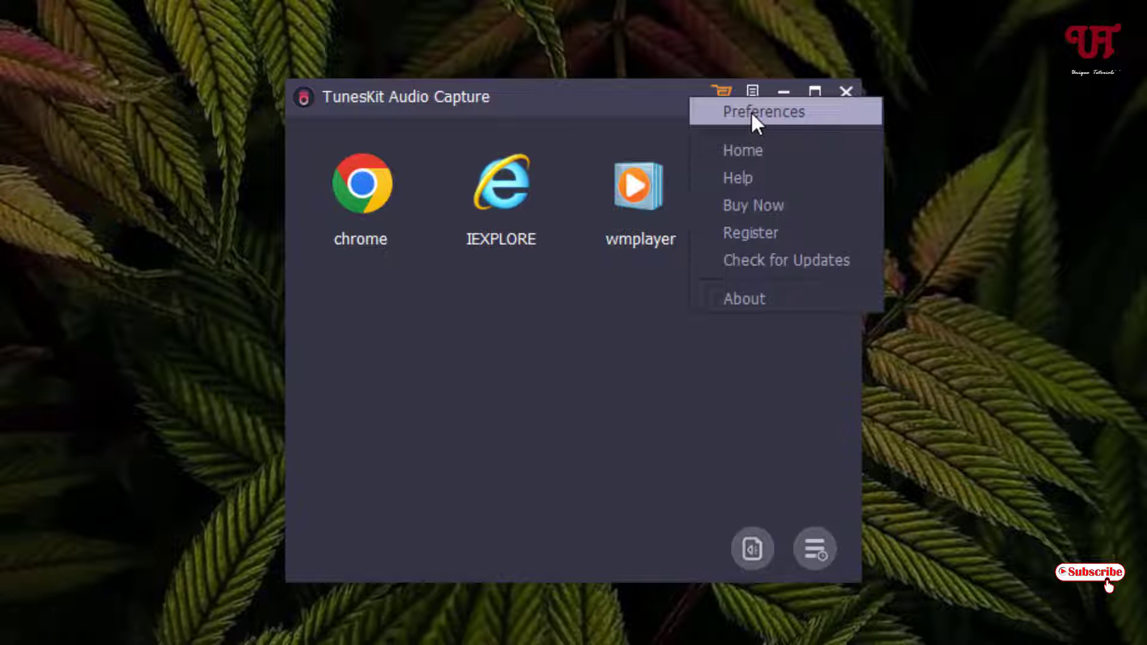
left_click(752, 113)
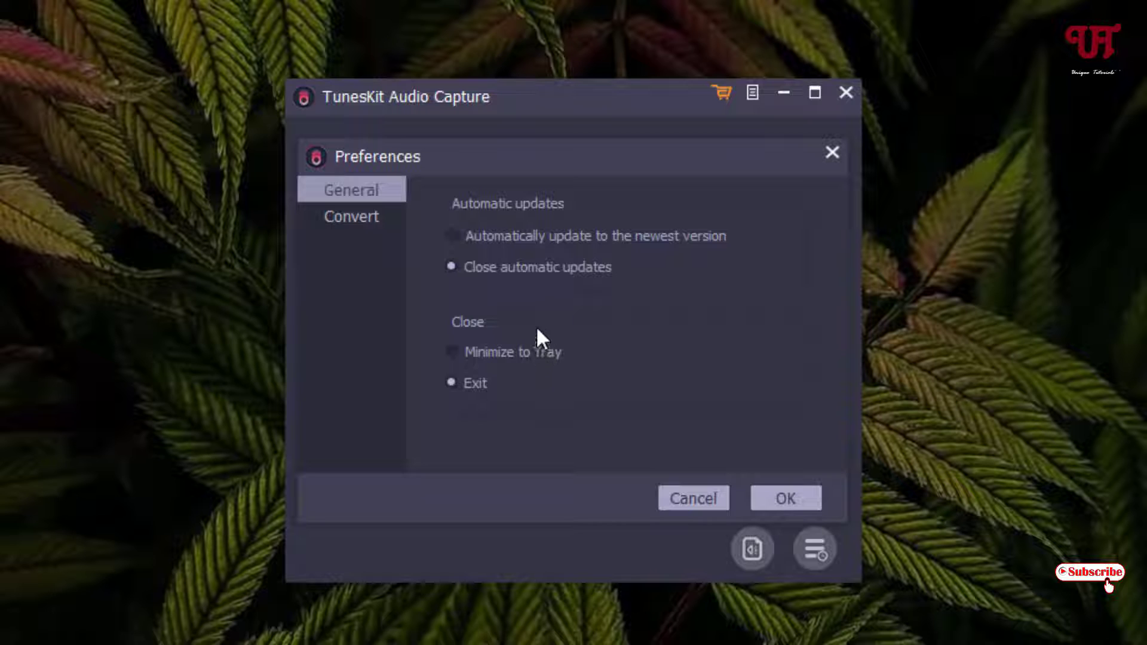
left_click(353, 221)
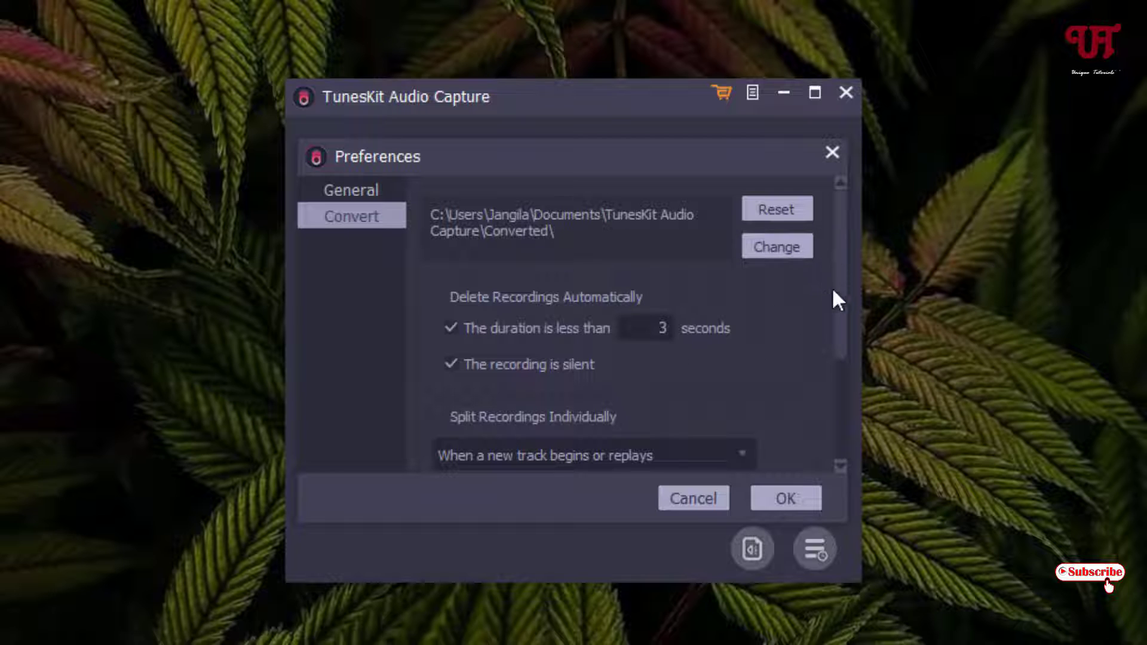
scroll(851, 349, "down", 3)
scroll(852, 356, "up", 2)
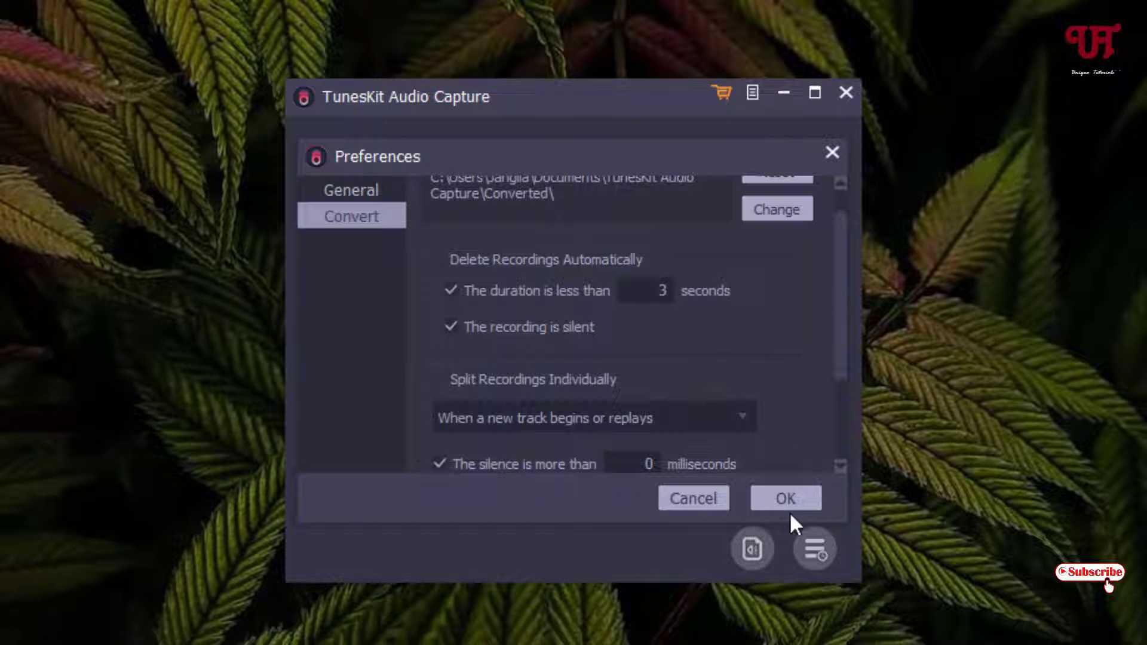
left_click(780, 494)
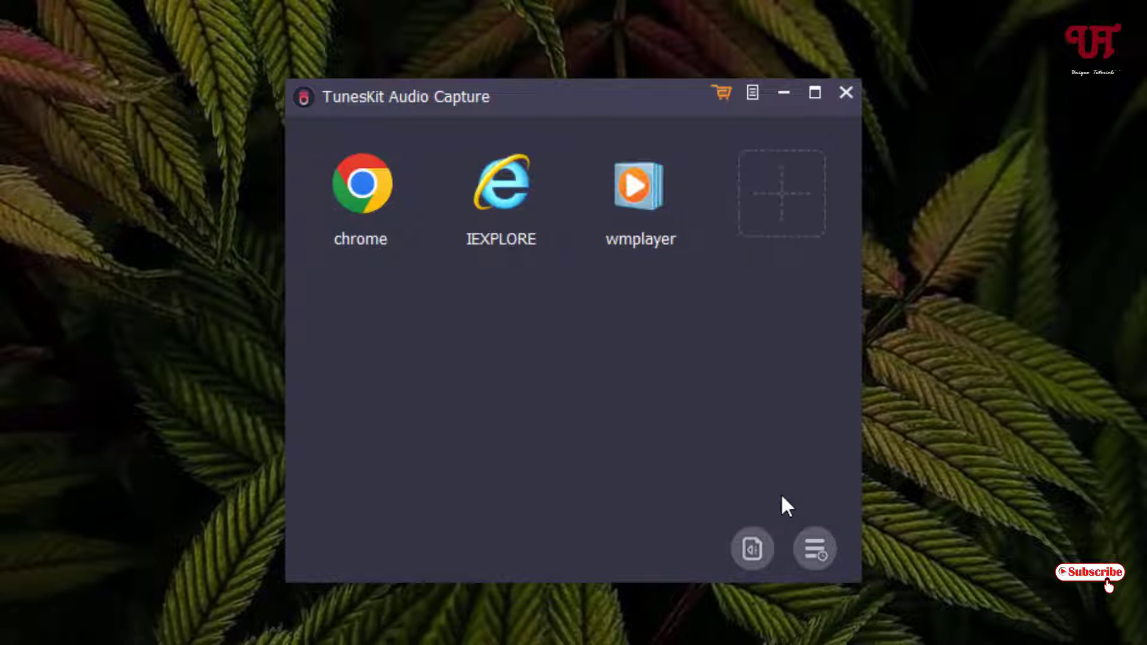
left_click(752, 92)
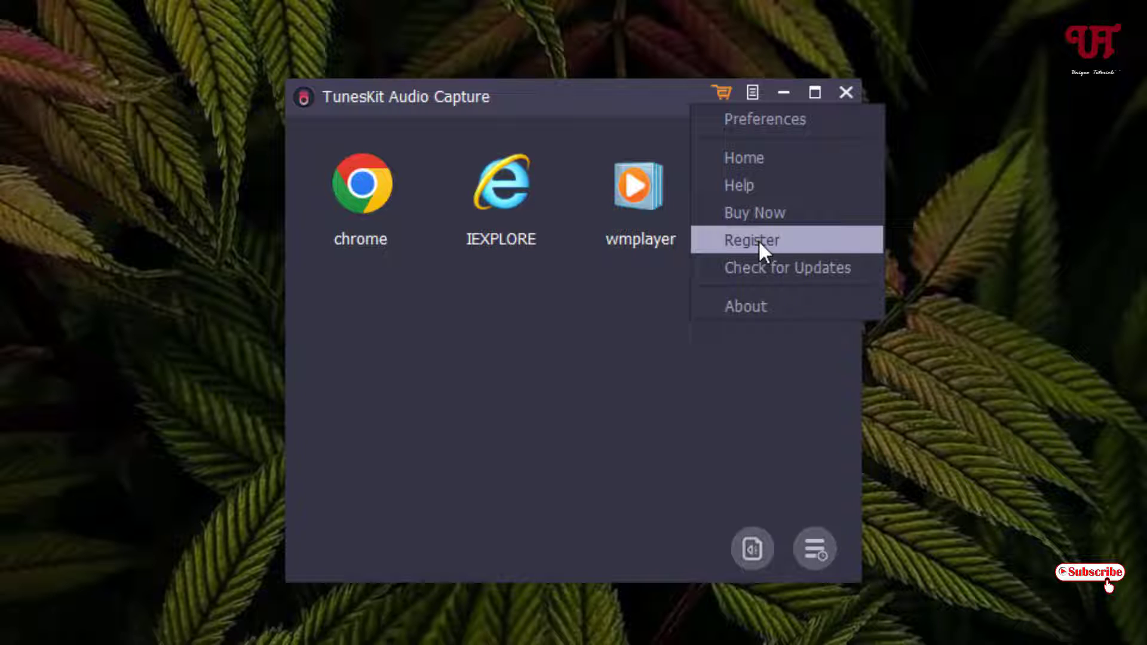
left_click(661, 103)
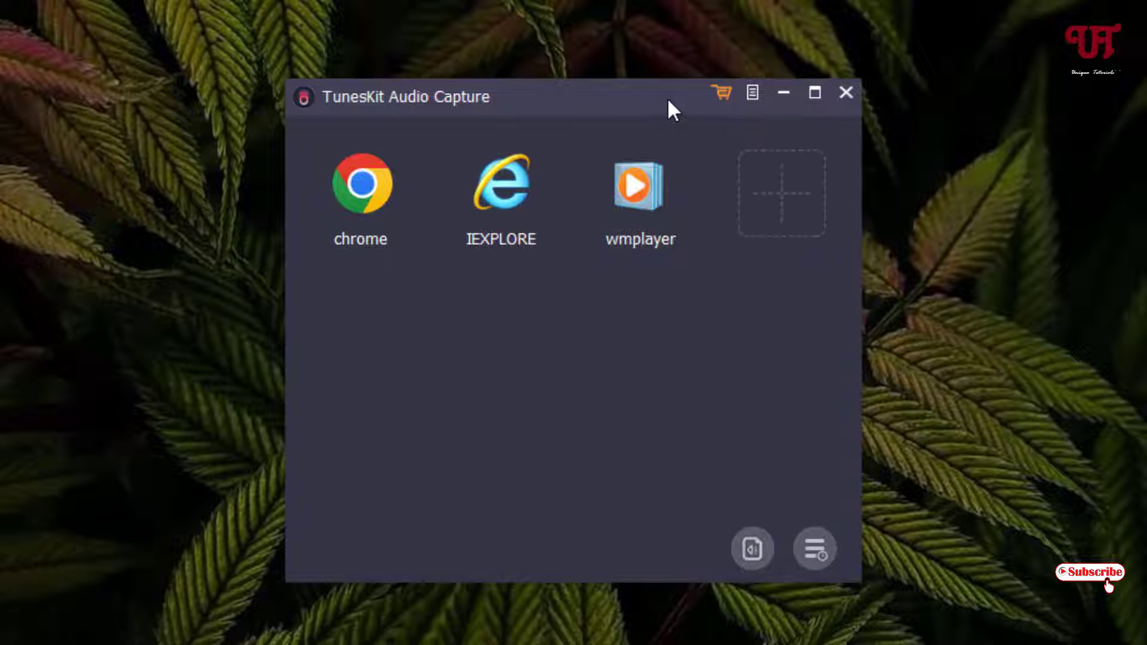
left_click(752, 548)
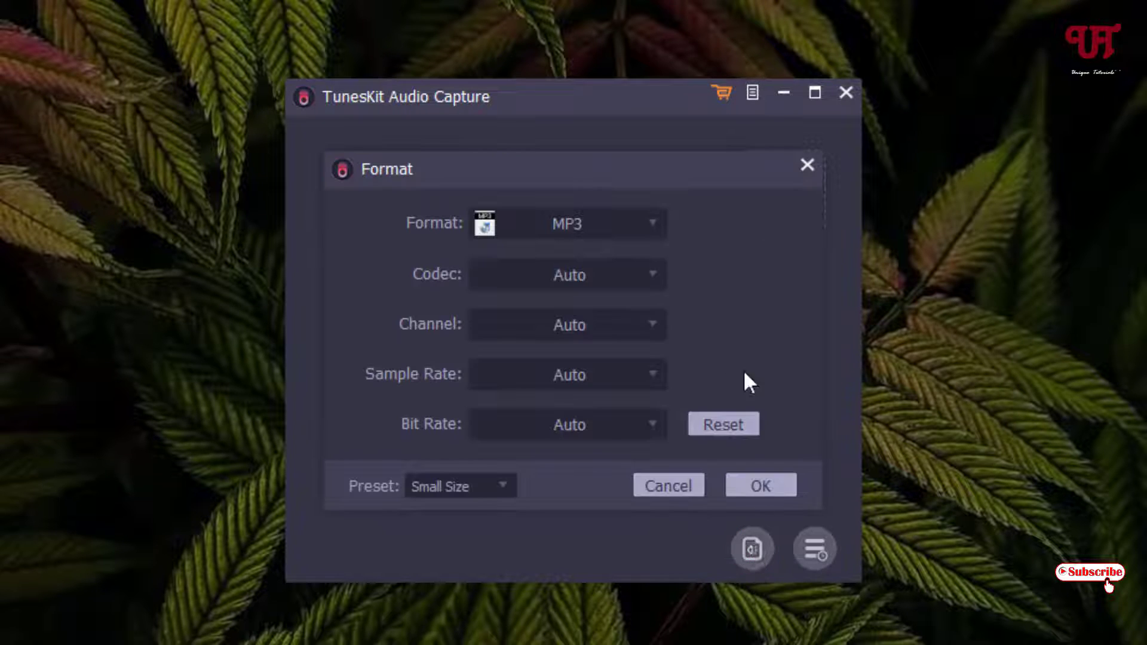
left_click(646, 227)
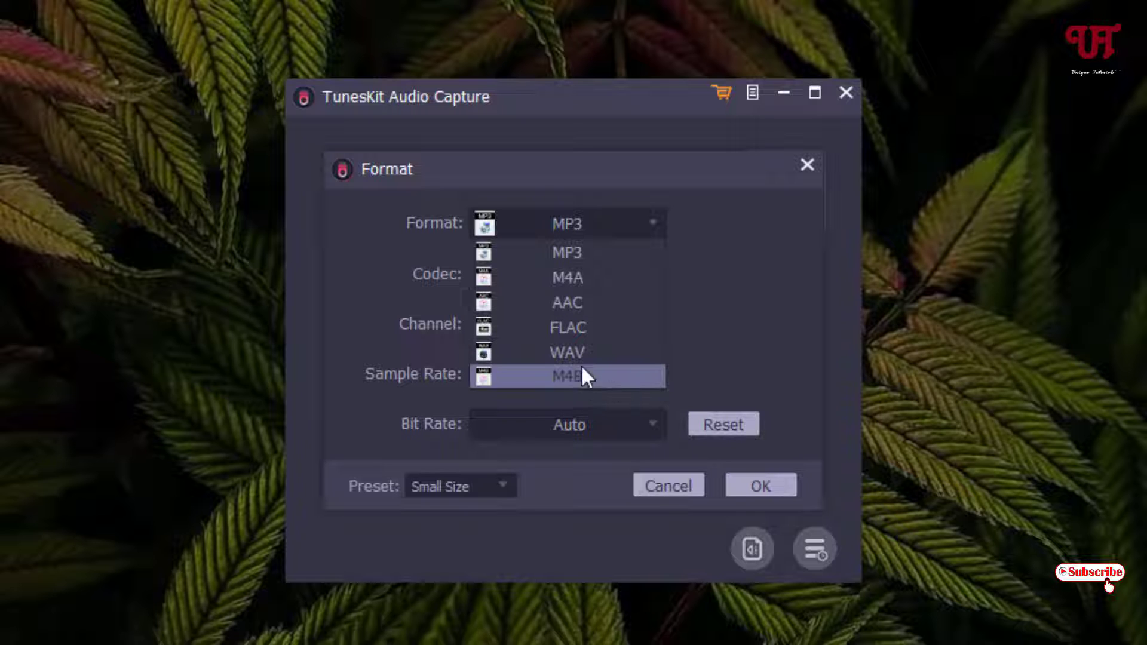
left_click(691, 297)
left_click(619, 283)
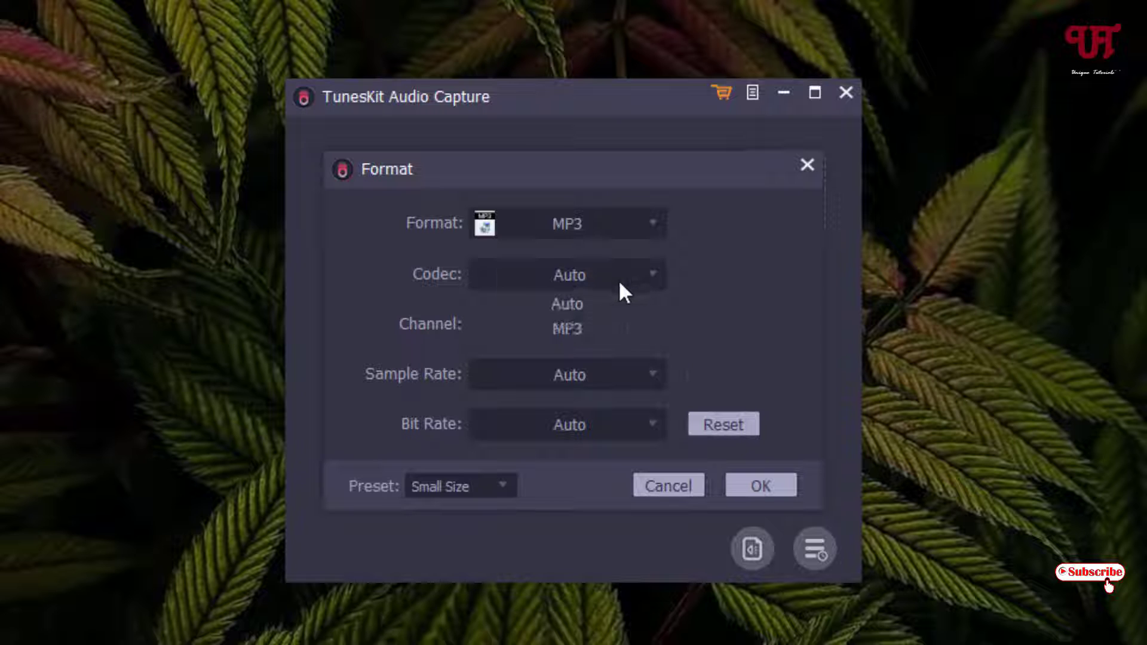
left_click(713, 291)
left_click(621, 332)
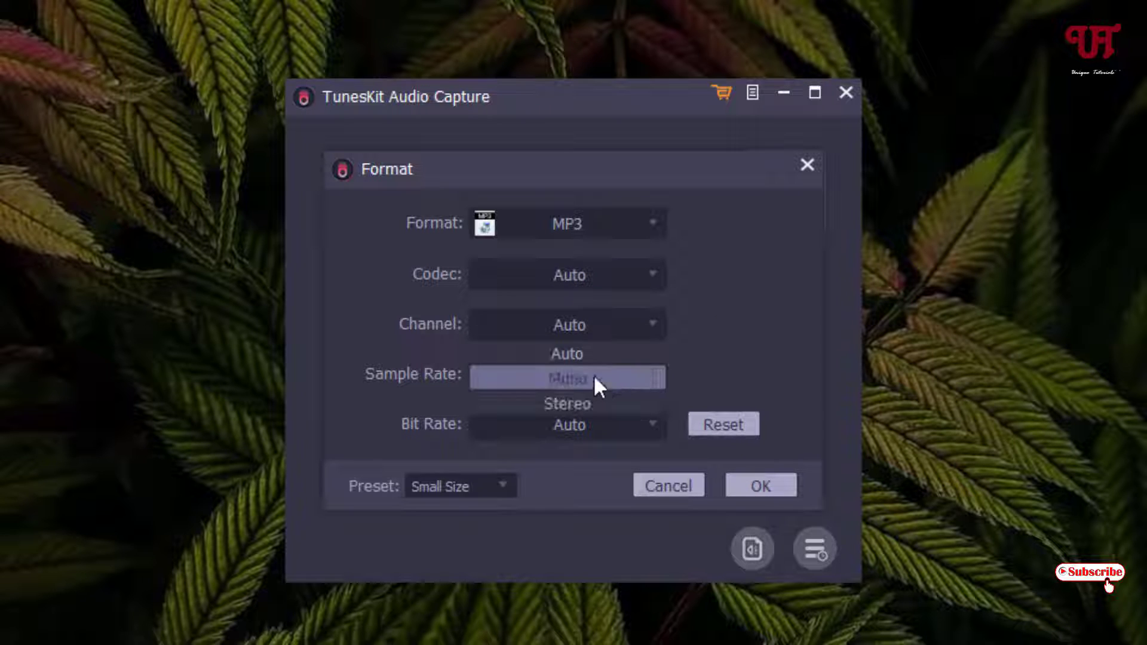
left_click(709, 342)
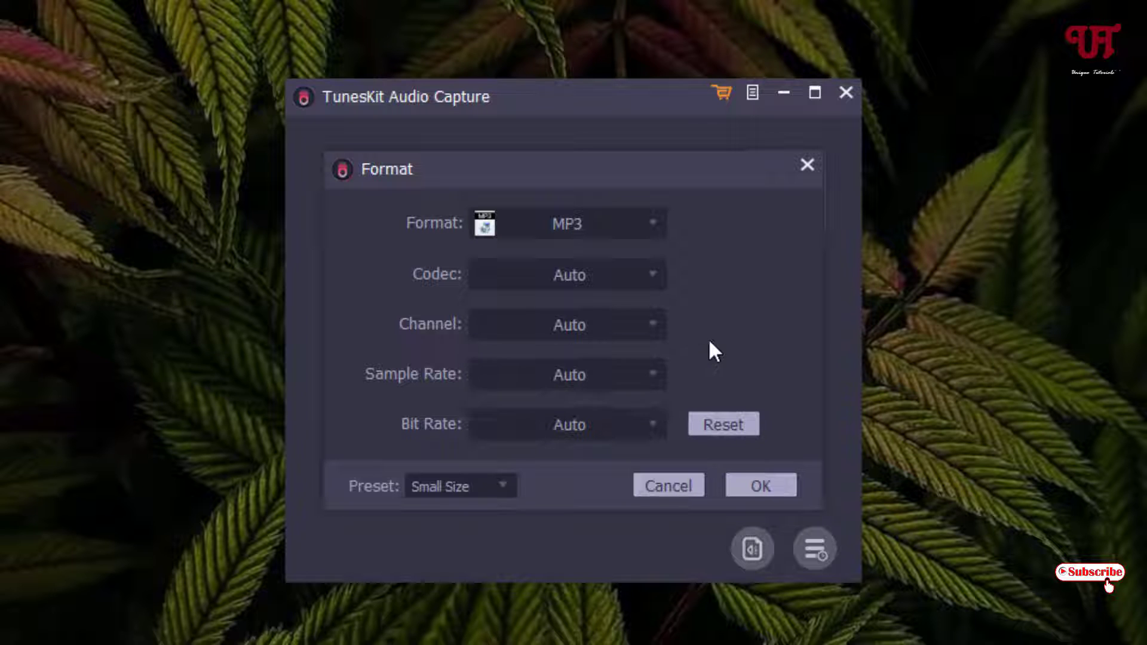
left_click(618, 377)
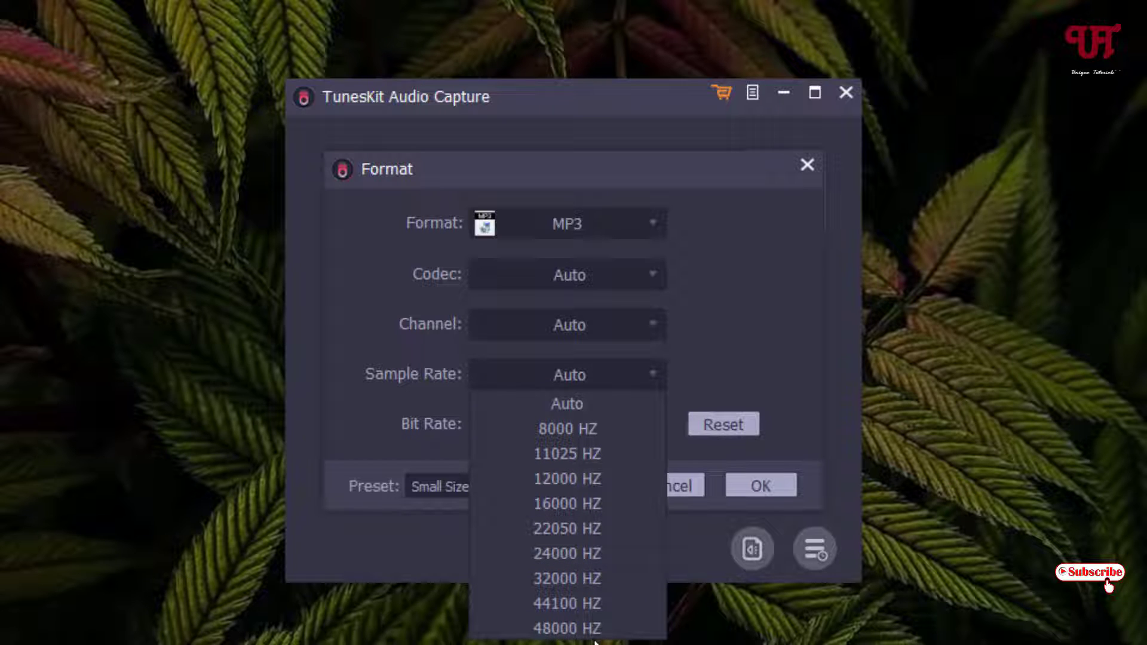
left_click(735, 361)
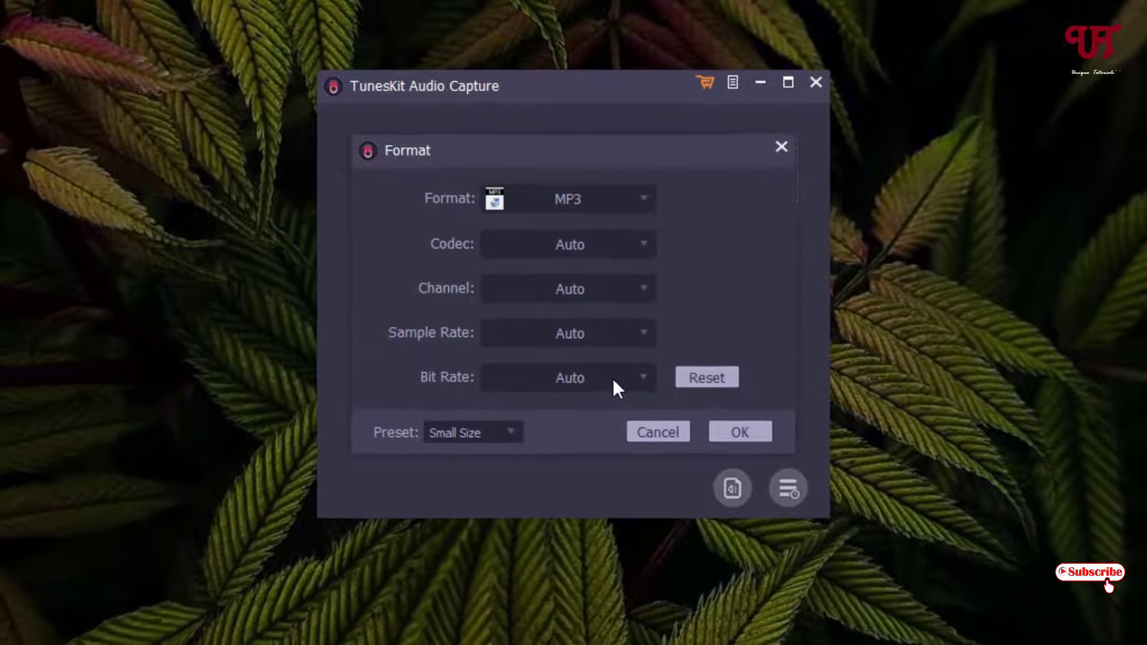
left_click(616, 424)
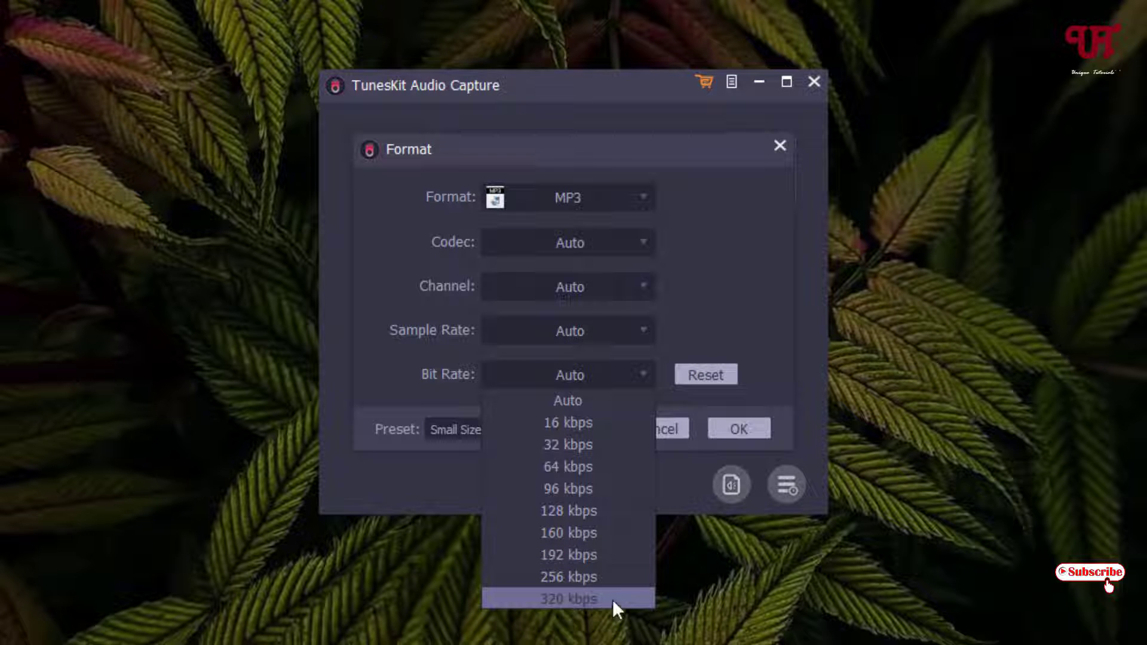
left_click(721, 310)
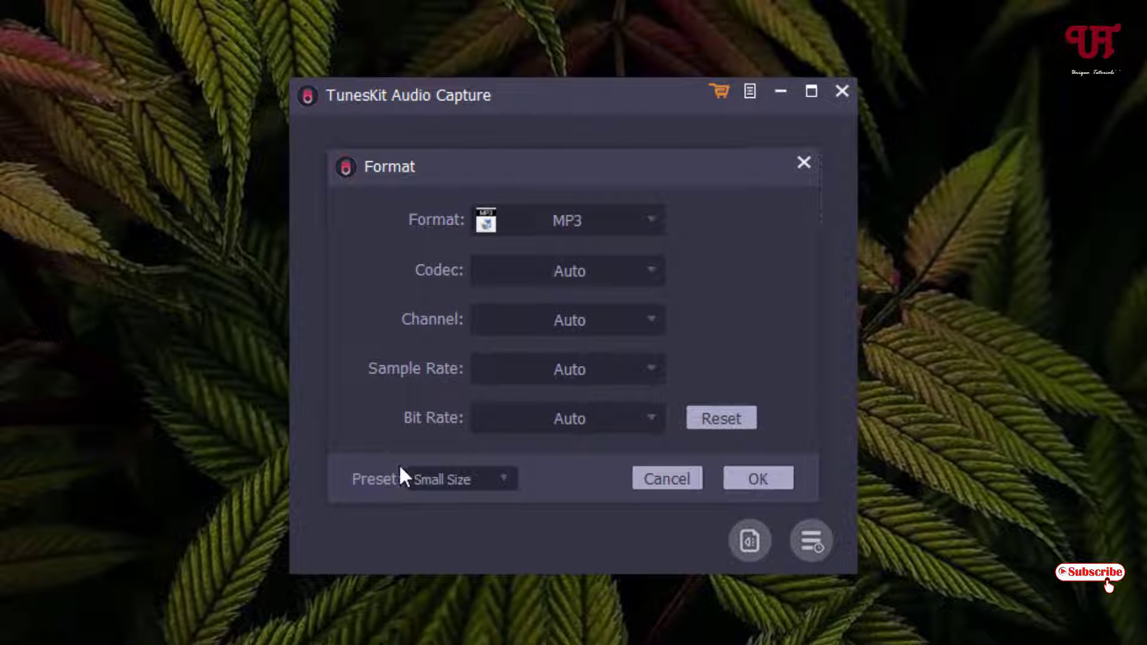
left_click(500, 492)
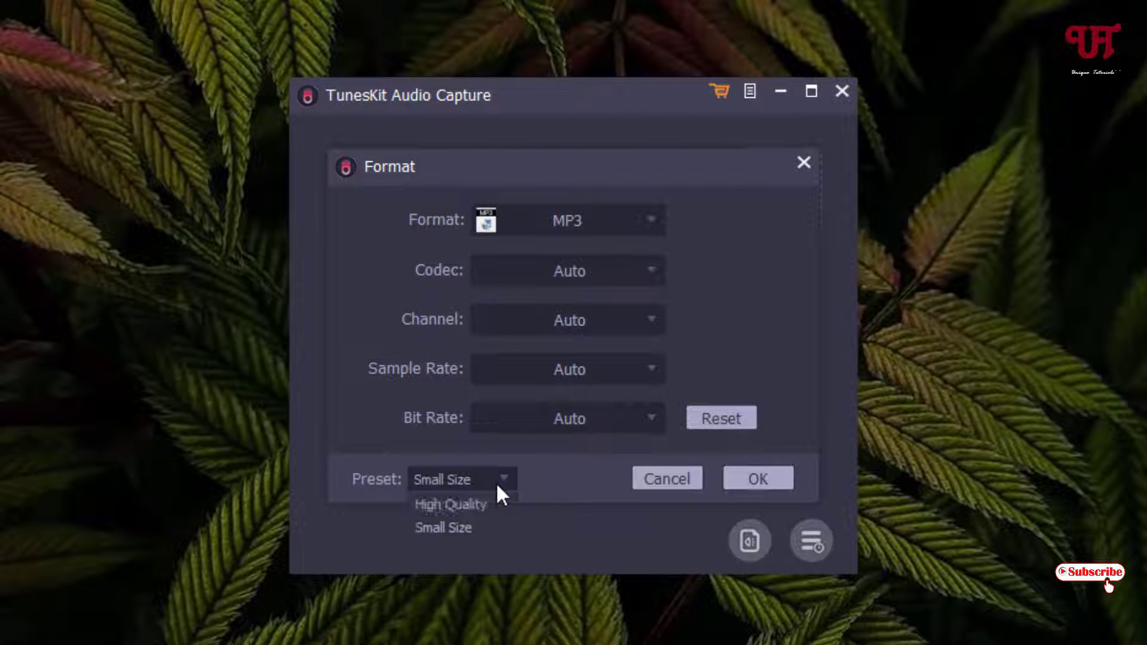
left_click(557, 479)
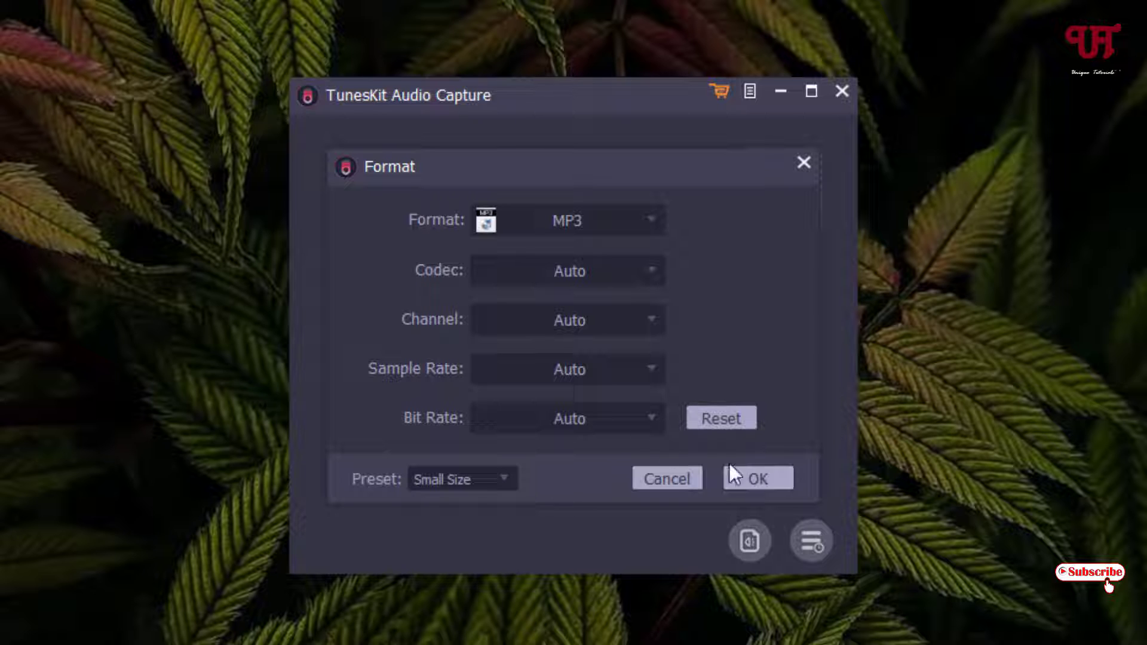
left_click(775, 478)
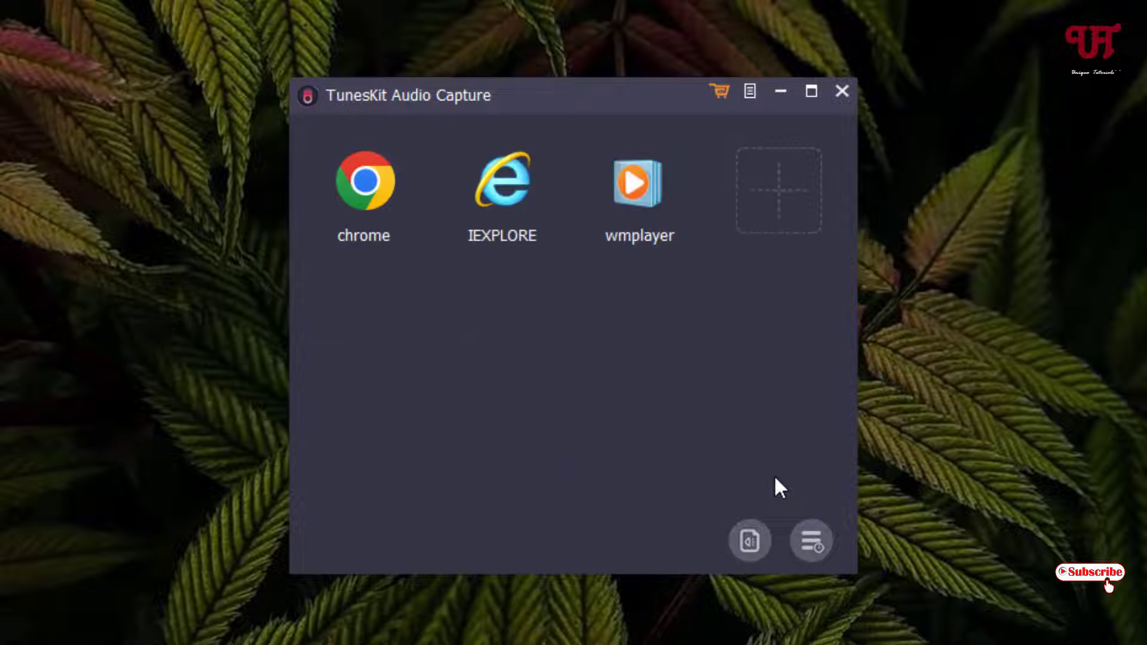
- Confirm the recording History is empty, then launch Chrome from the app's source list
left_click(812, 548)
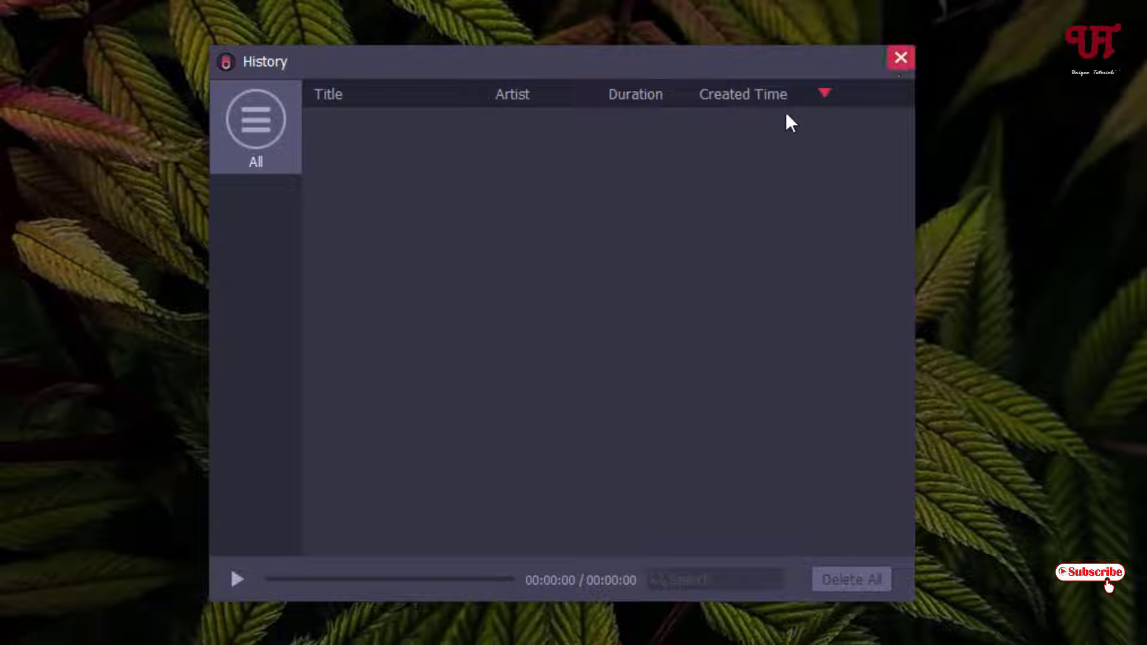
left_click(901, 58)
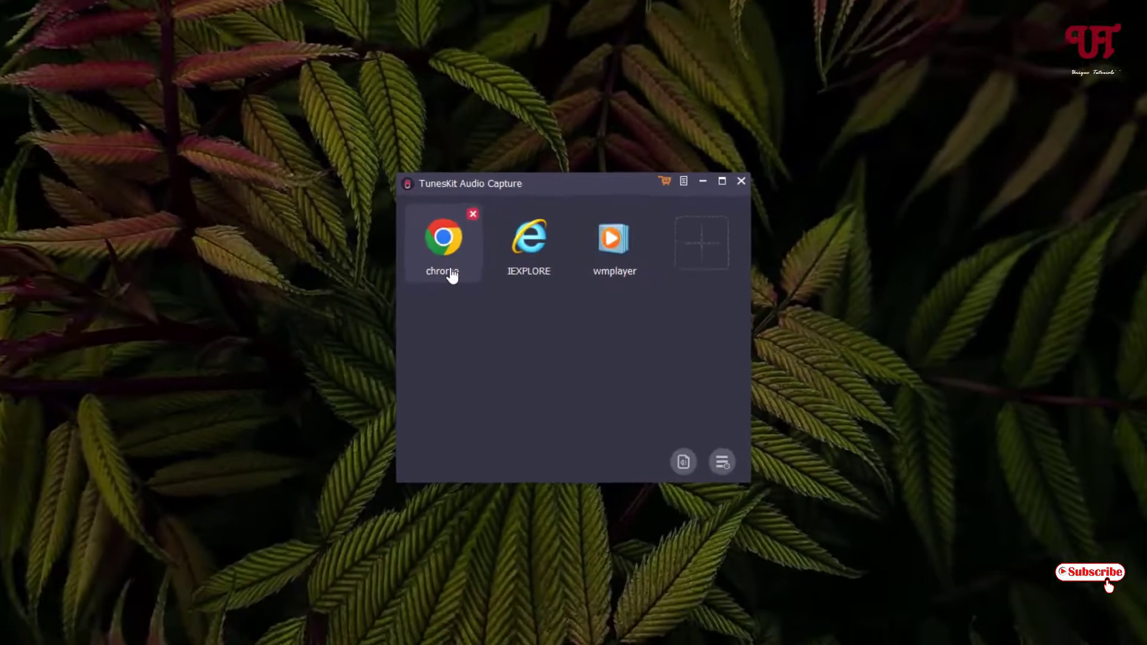
left_click(391, 287)
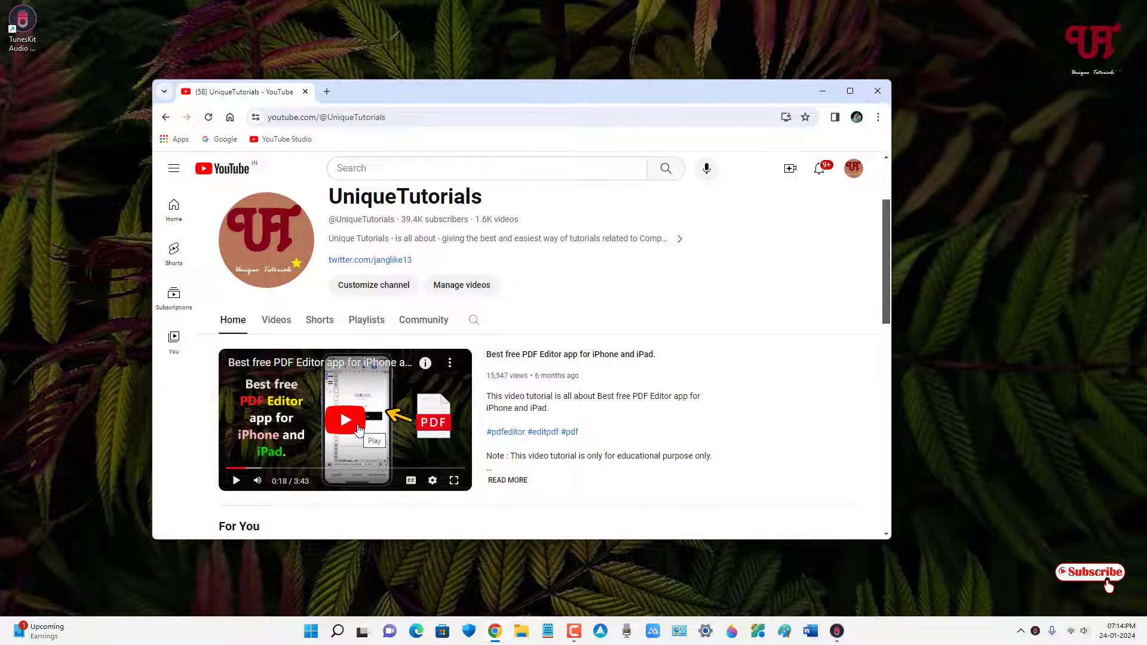
- Start the channel video and arrange the Capture List beside a smaller Chrome window
left_click(359, 429)
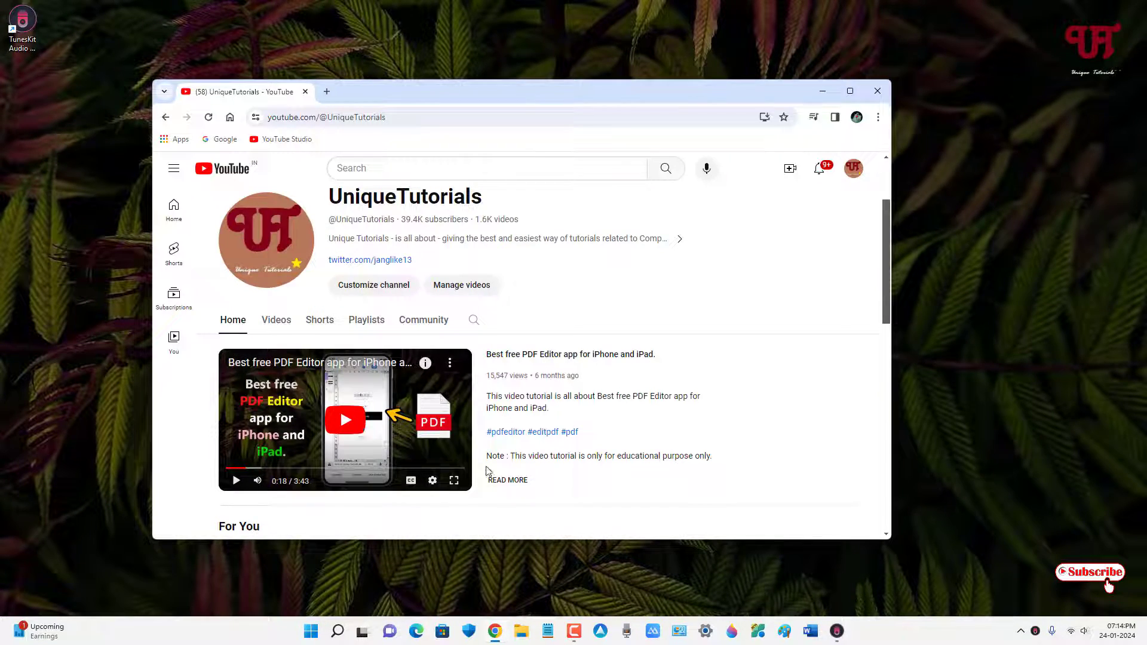
left_click(836, 631)
left_click_drag(545, 125, 699, 165)
left_click_drag(701, 169, 917, 179)
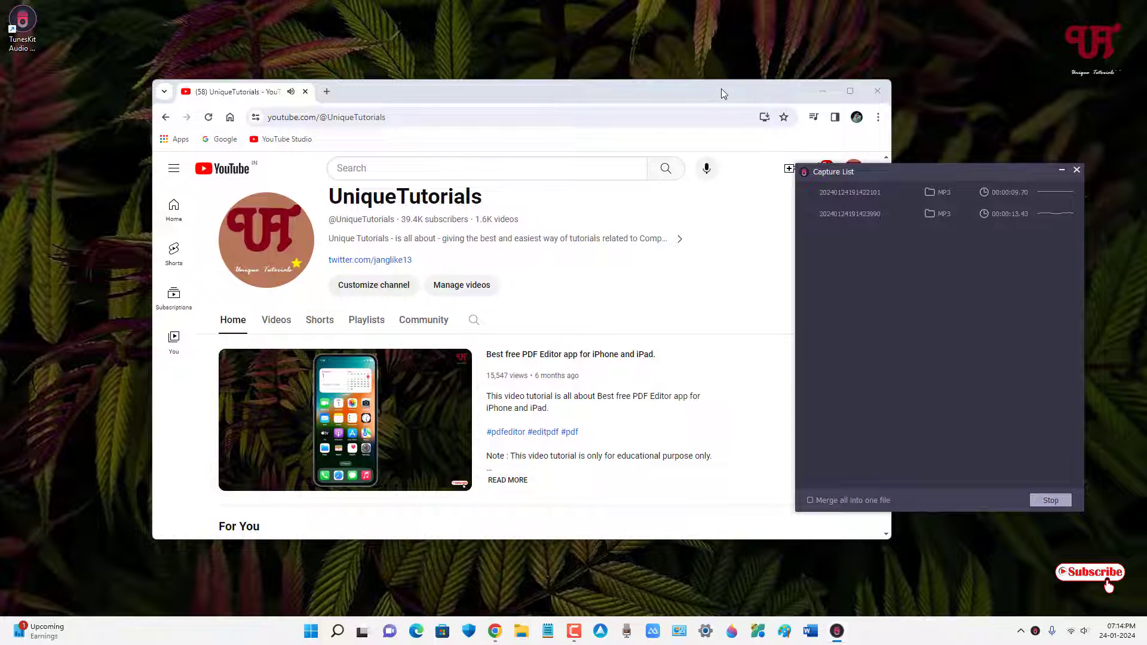
left_click_drag(722, 88, 640, 88)
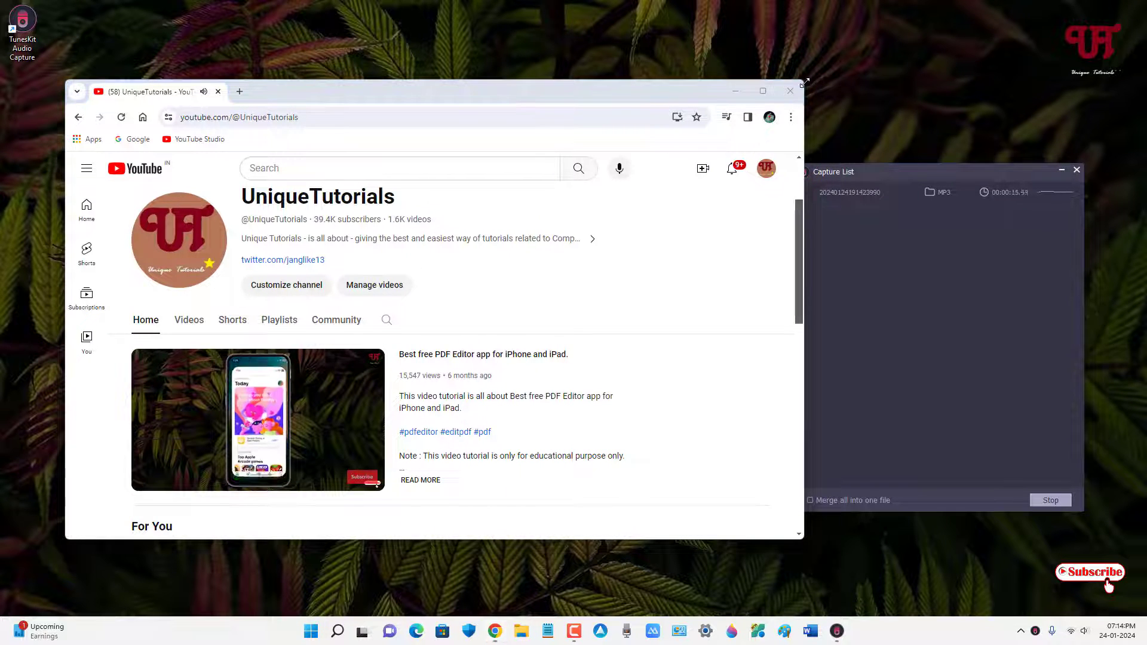
left_click_drag(806, 87, 684, 112)
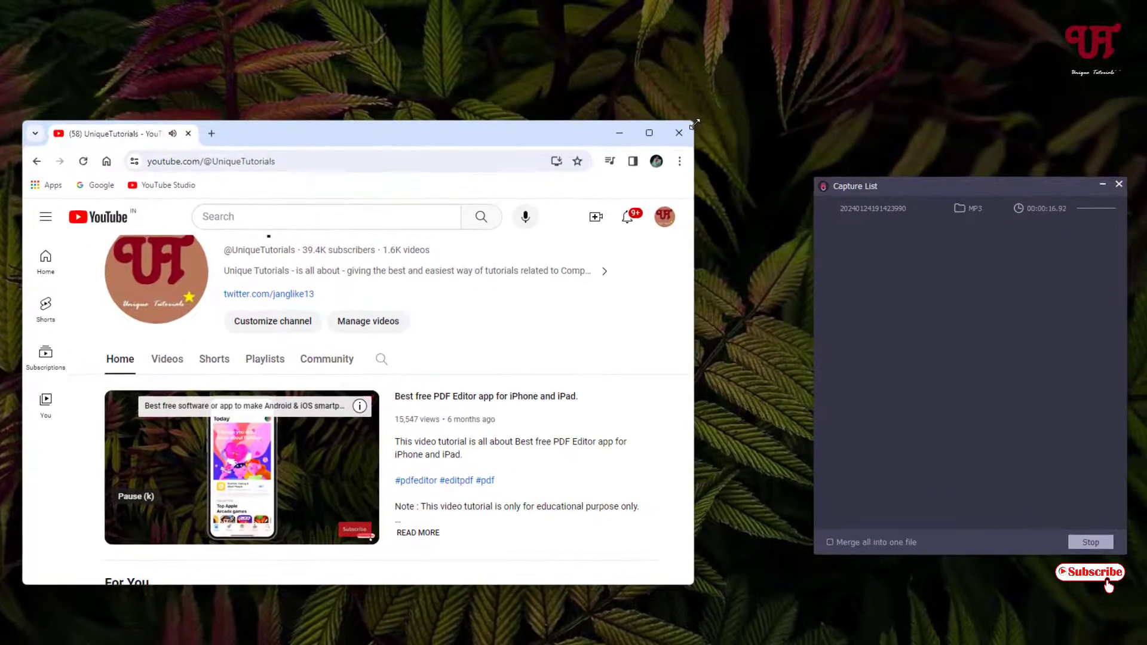
left_click_drag(561, 138, 612, 131)
left_click_drag(893, 189, 863, 165)
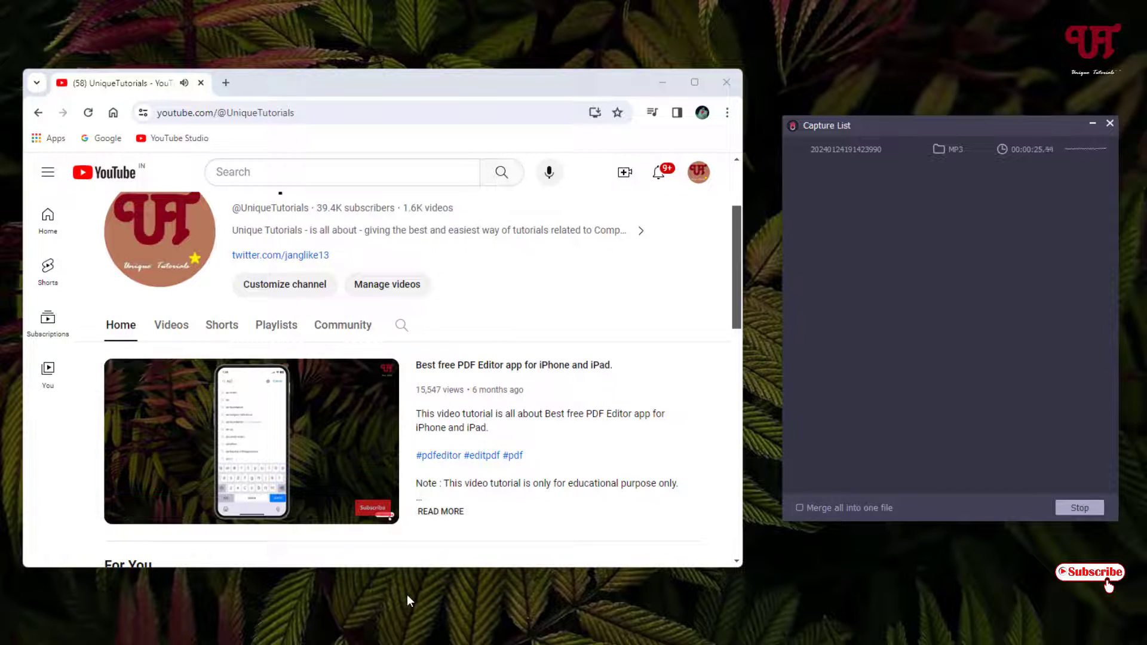
- Play the YouTube video to capture its audio, then pause it
left_click(127, 512)
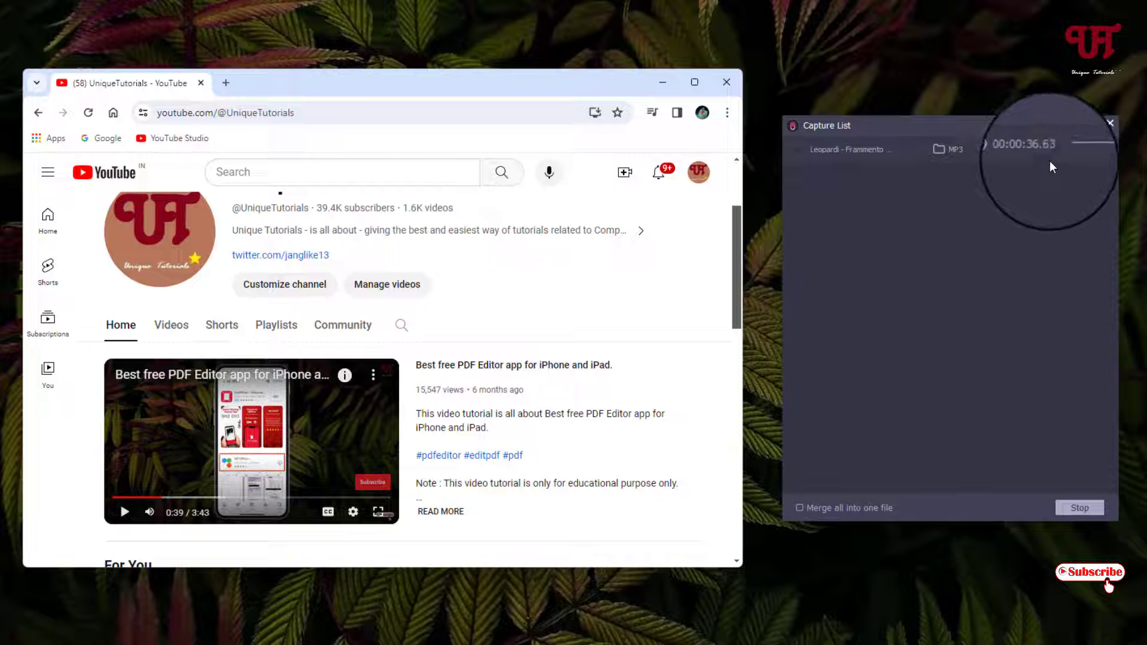
left_click(125, 511)
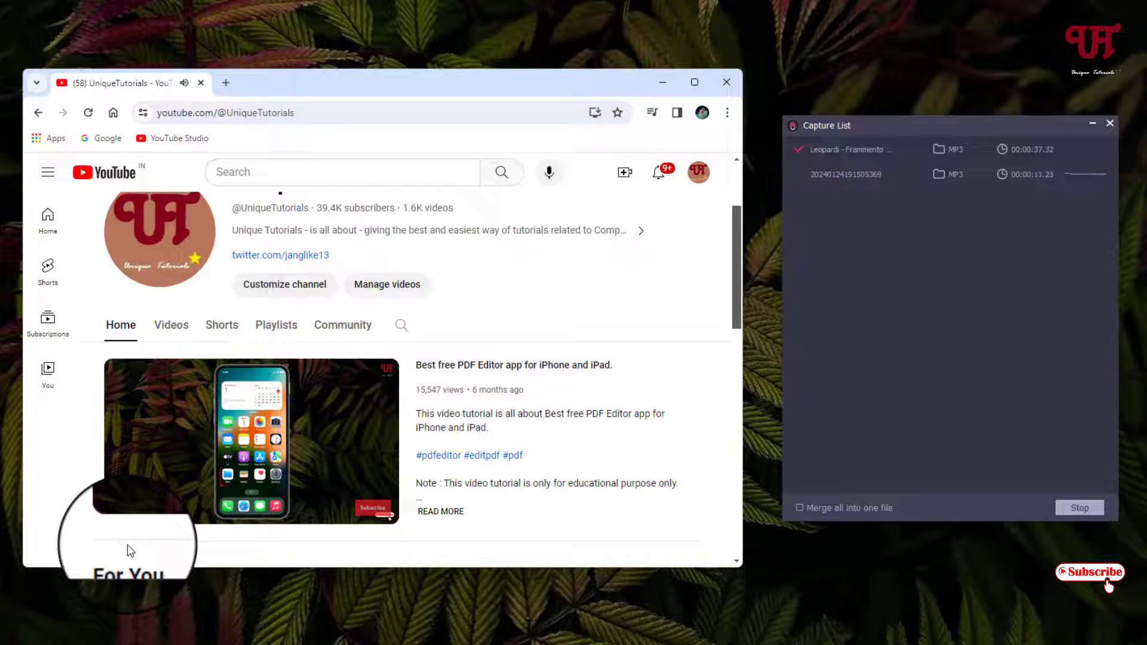
left_click(124, 512)
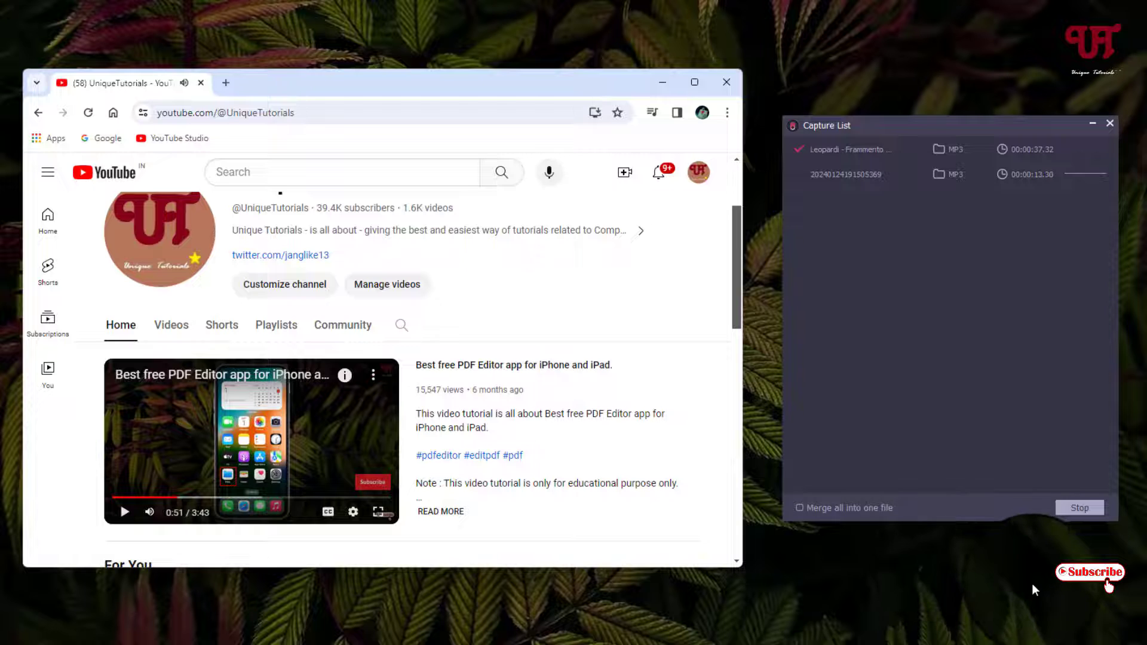
- Stop the Chrome captures, ending the 12t MP3 at 00:00:15.46, and save both
left_click(1077, 507)
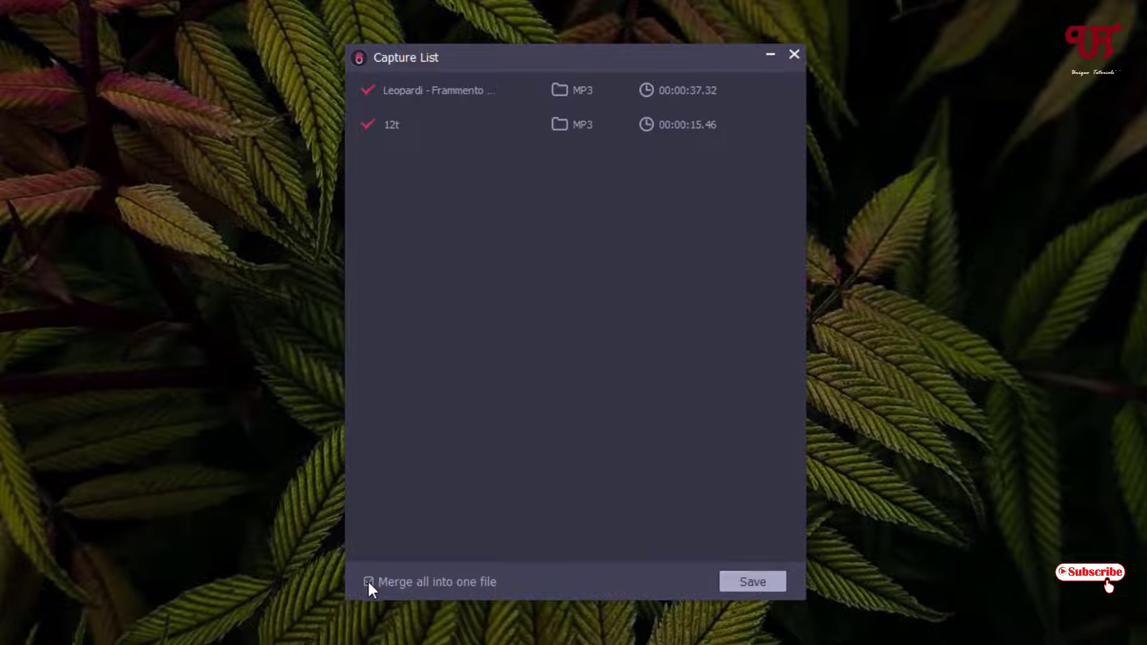
left_click(749, 581)
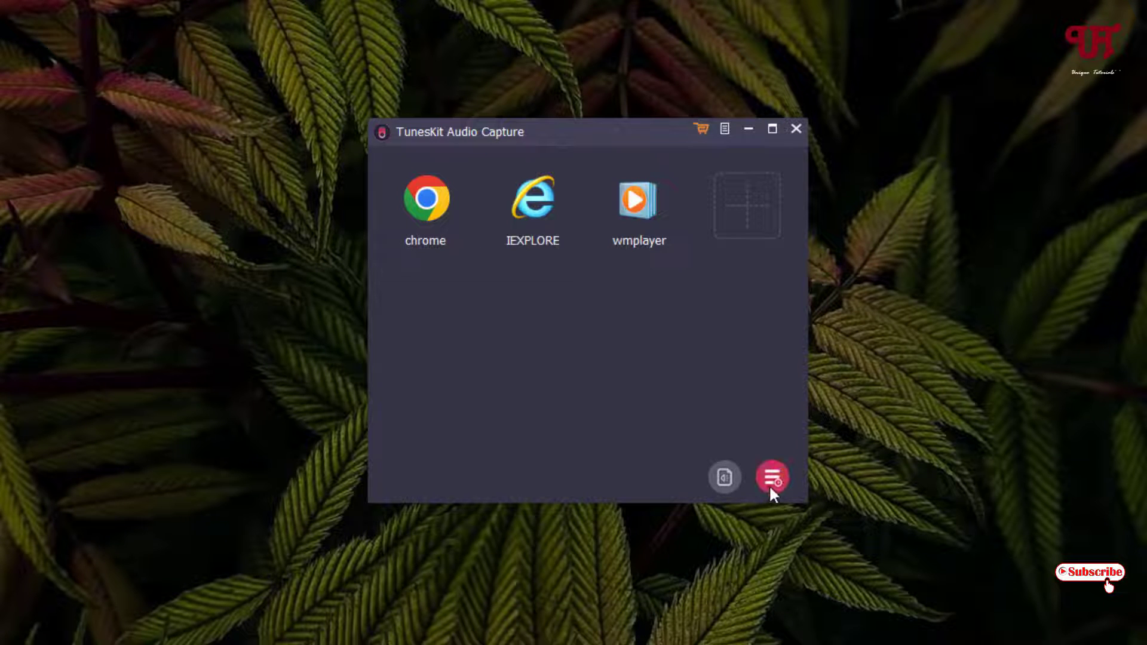
left_click(770, 485)
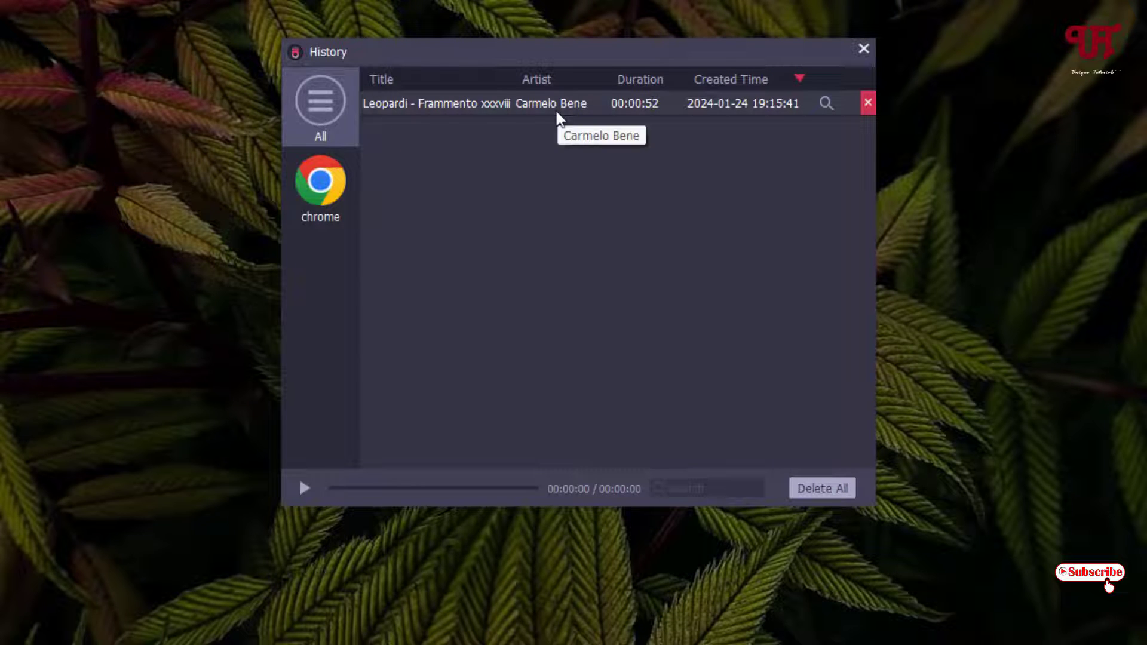
double_click(472, 103)
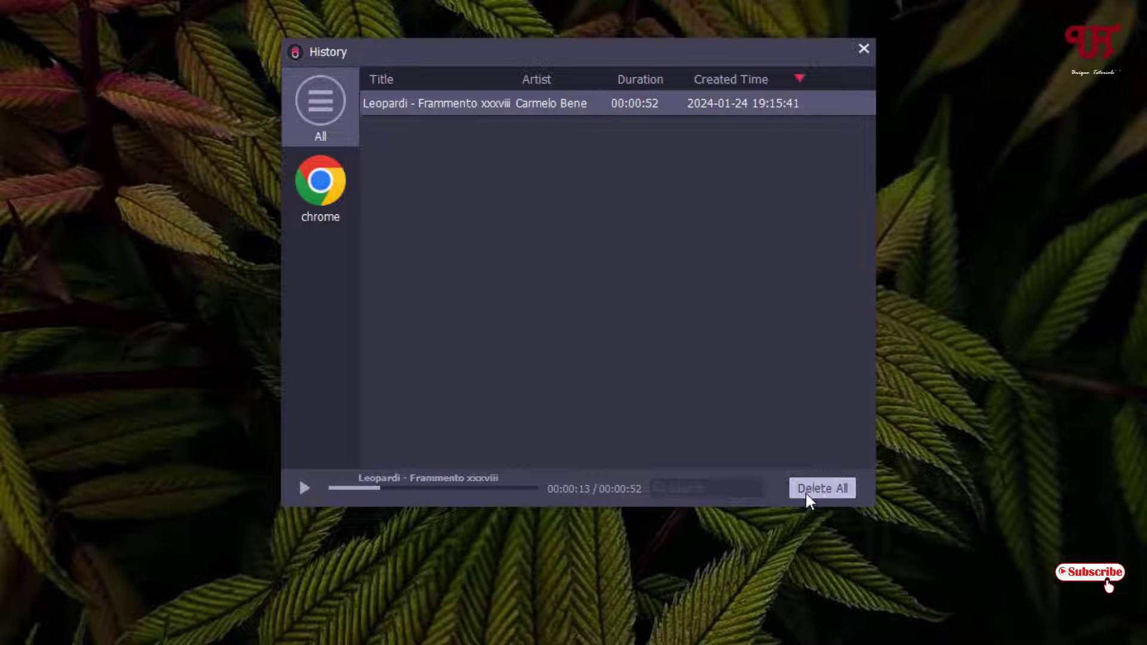
right_click(493, 113)
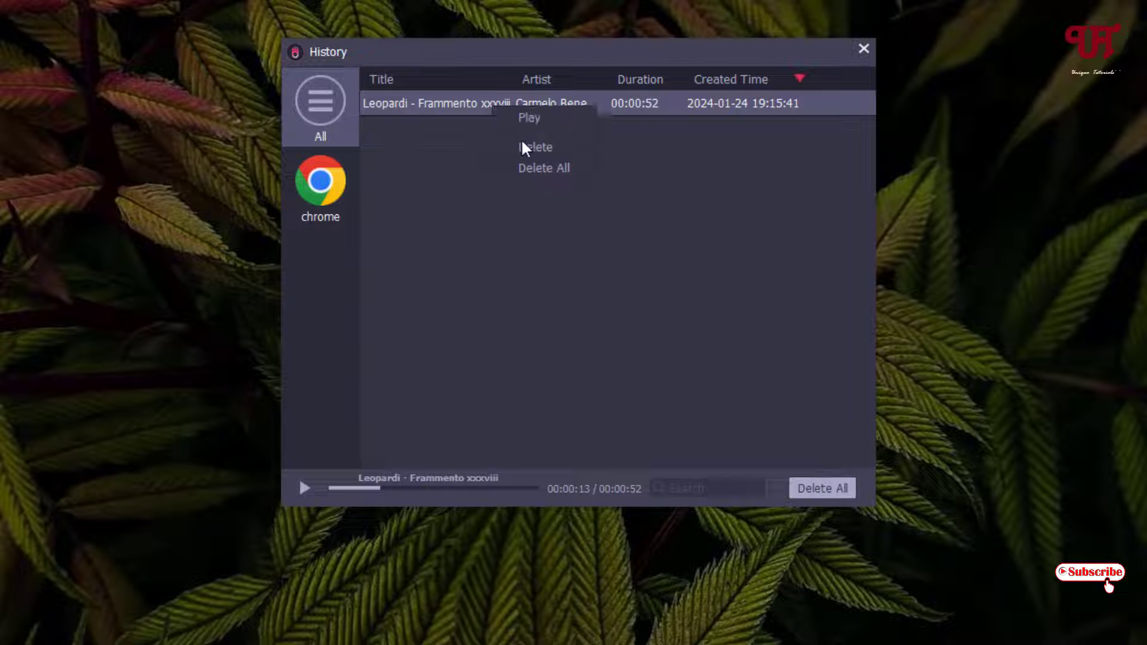
left_click(863, 49)
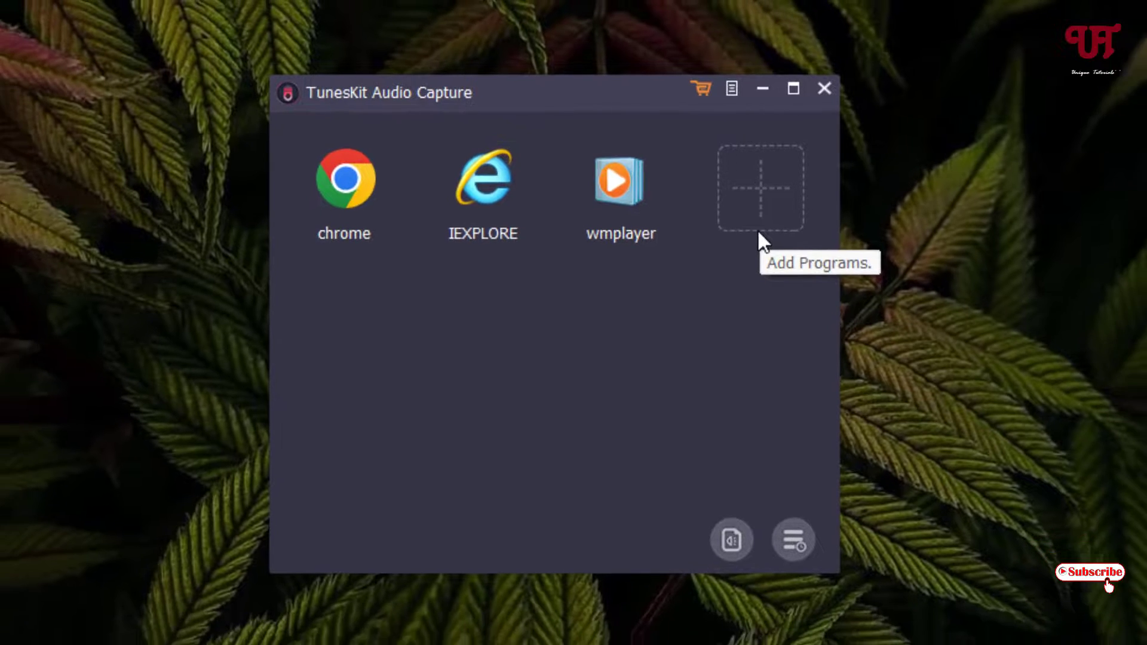
- Add vlc.exe from C:\Program Files\VideoLAN\VLC as a new capture source
left_click(769, 236)
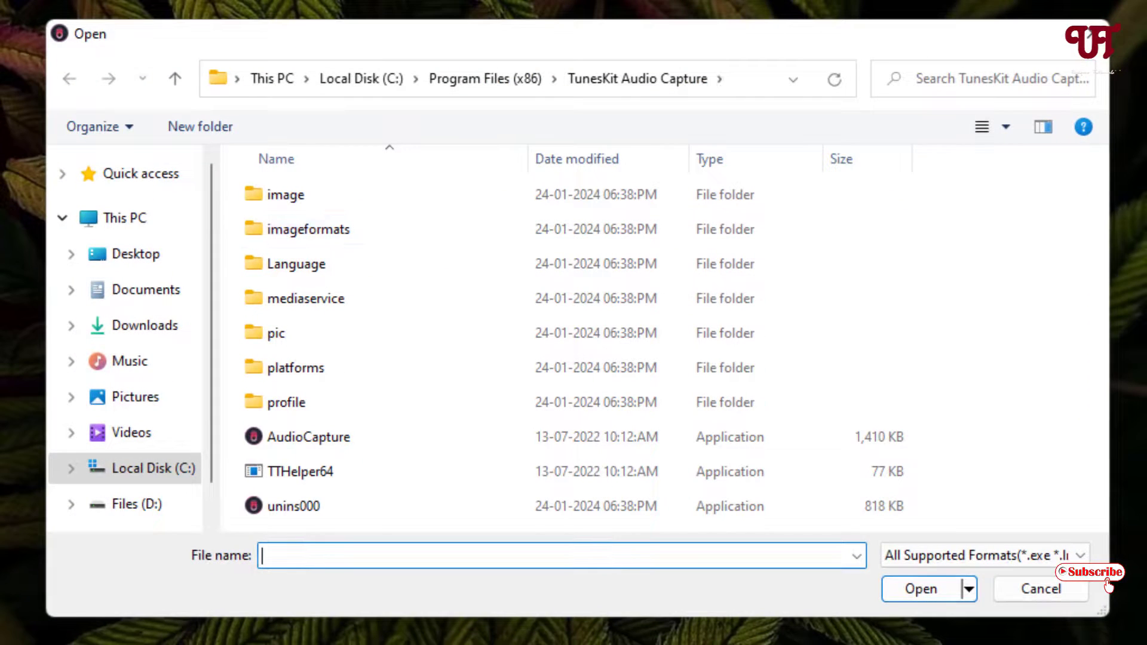
left_click(119, 472)
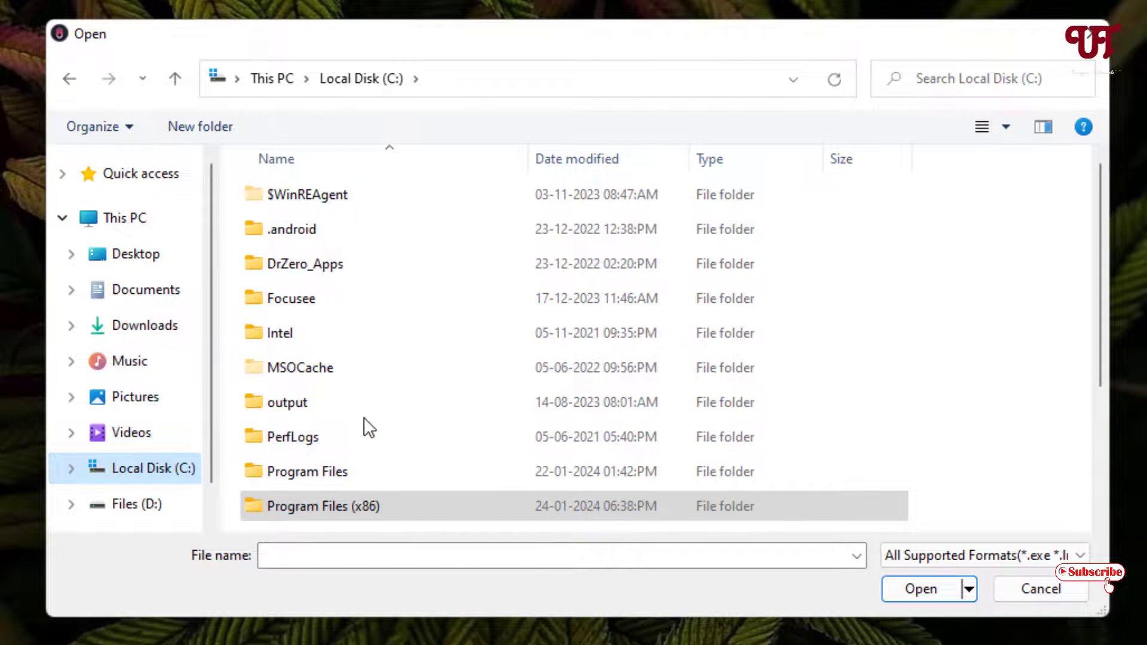
double_click(331, 472)
scroll(322, 417, "down", 10)
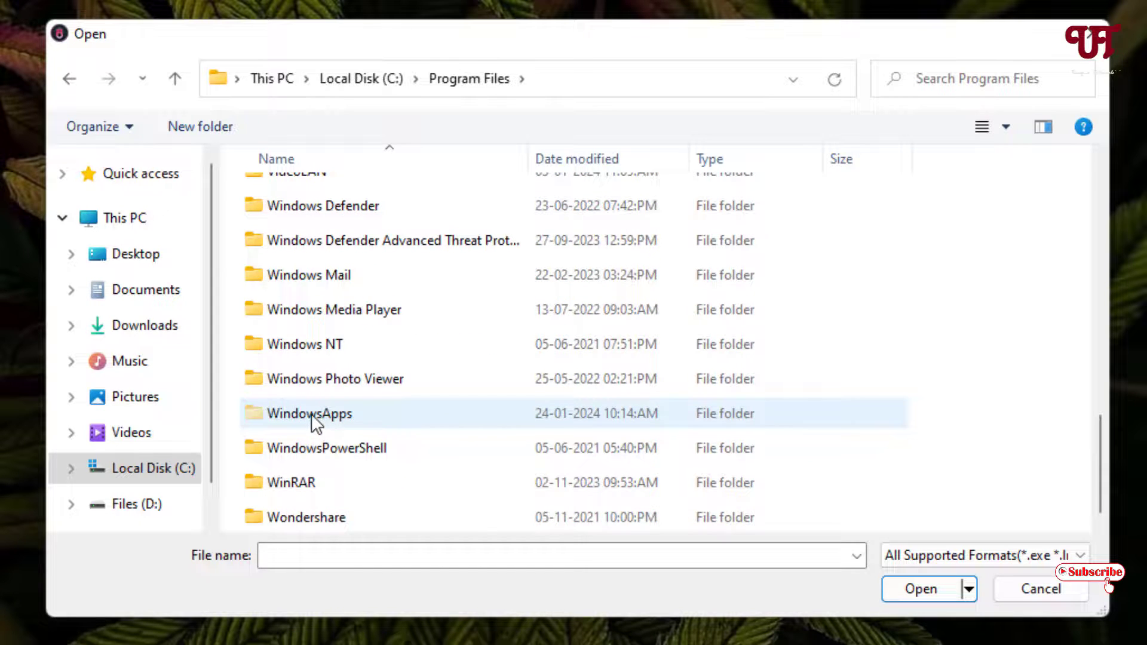
scroll(310, 414, "up", 1)
double_click(301, 261)
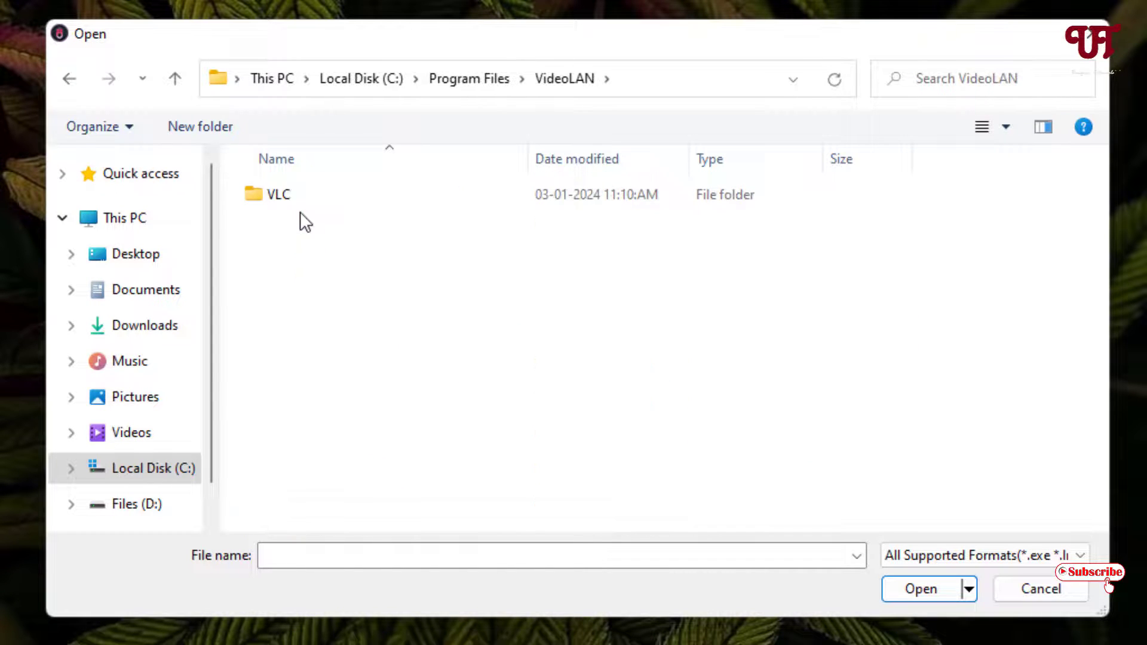
double_click(290, 194)
scroll(311, 313, "down", 1)
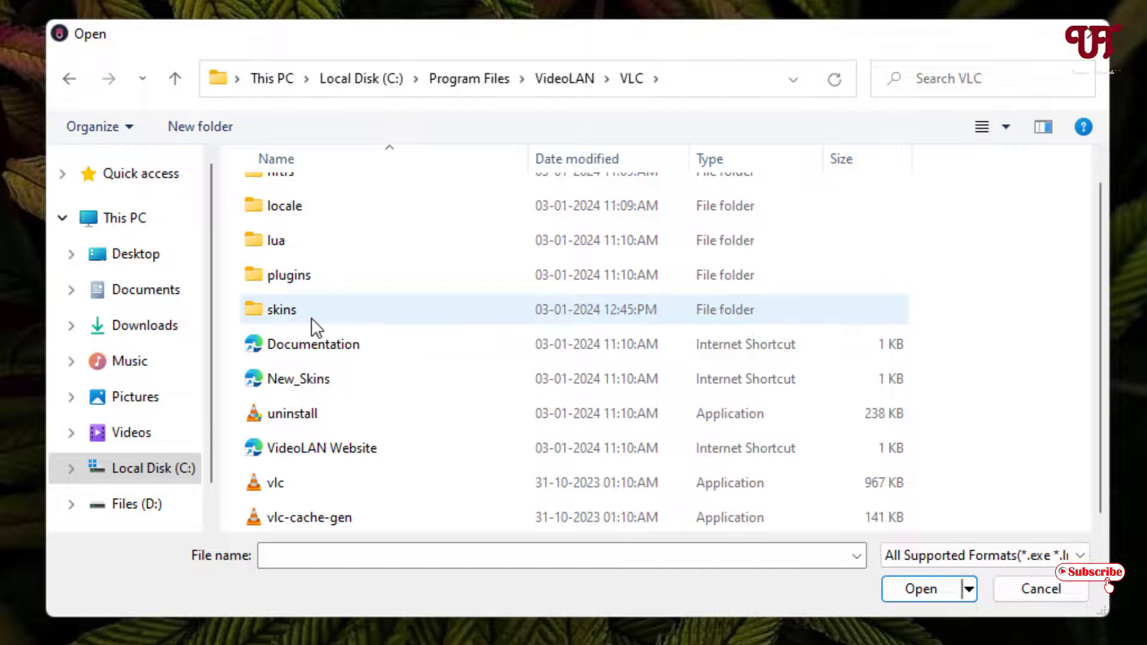
left_click(317, 477)
left_click(927, 596)
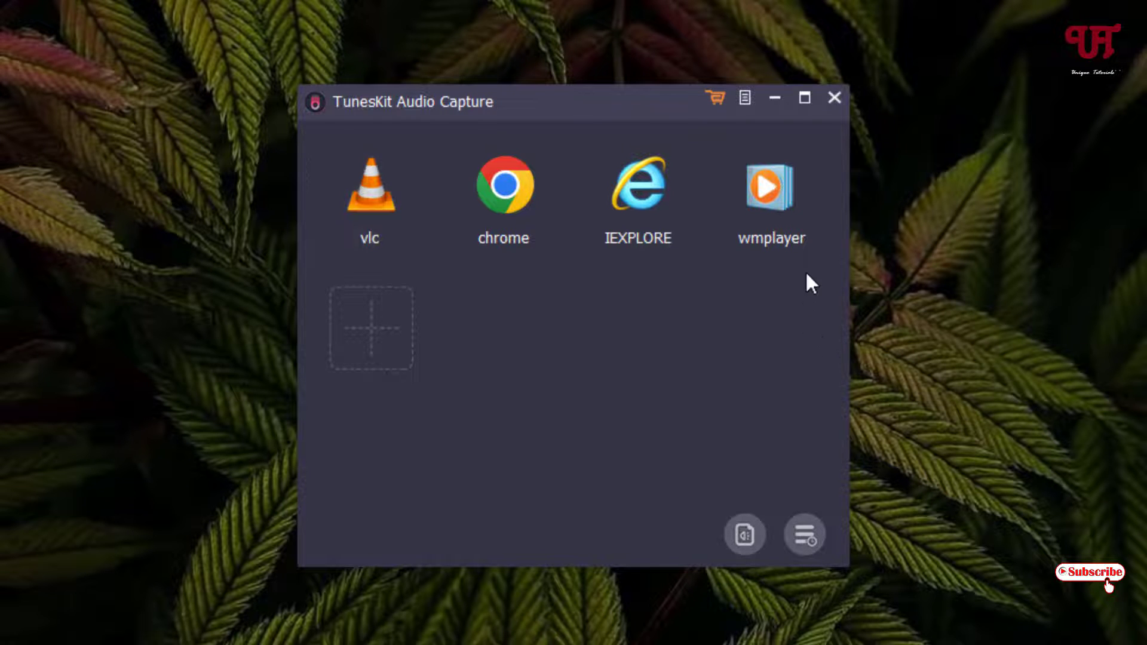
- Capture the Leopardi track from Windows Media Player, pausing it at 00:00:18.53
mouse_move(798, 253)
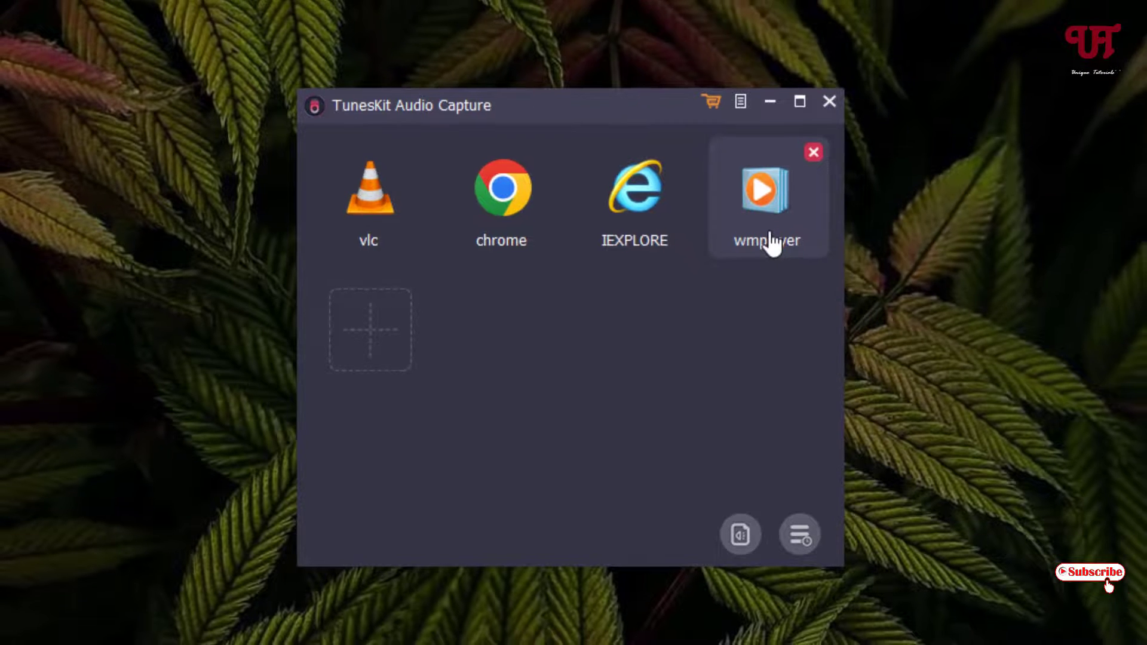
left_click(770, 242)
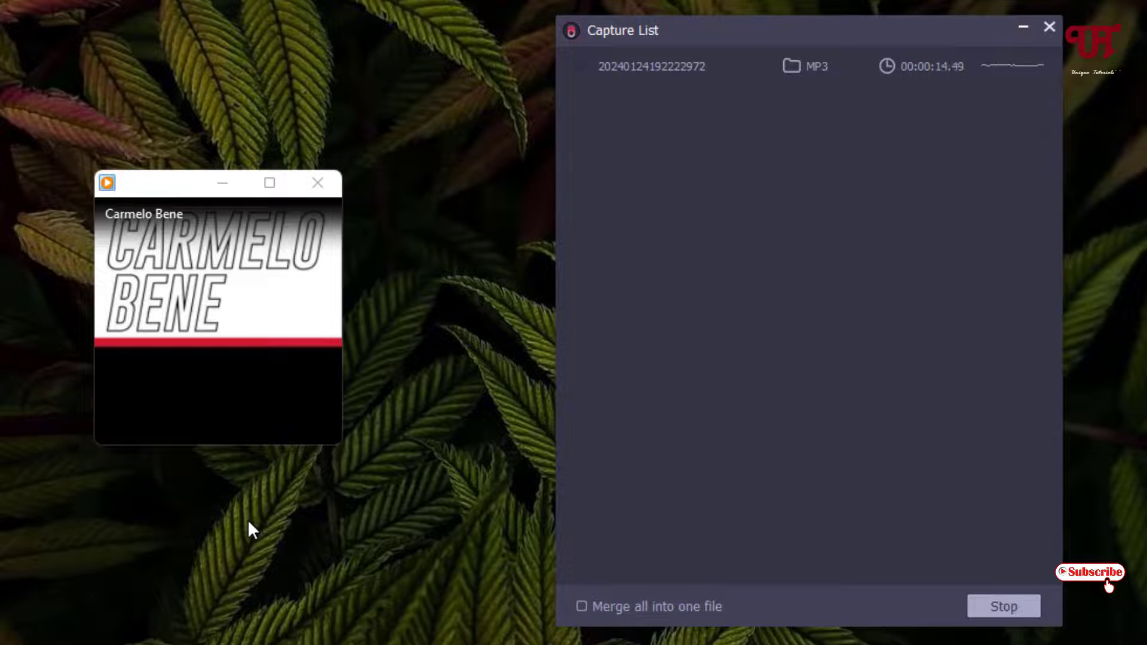
mouse_move(303, 355)
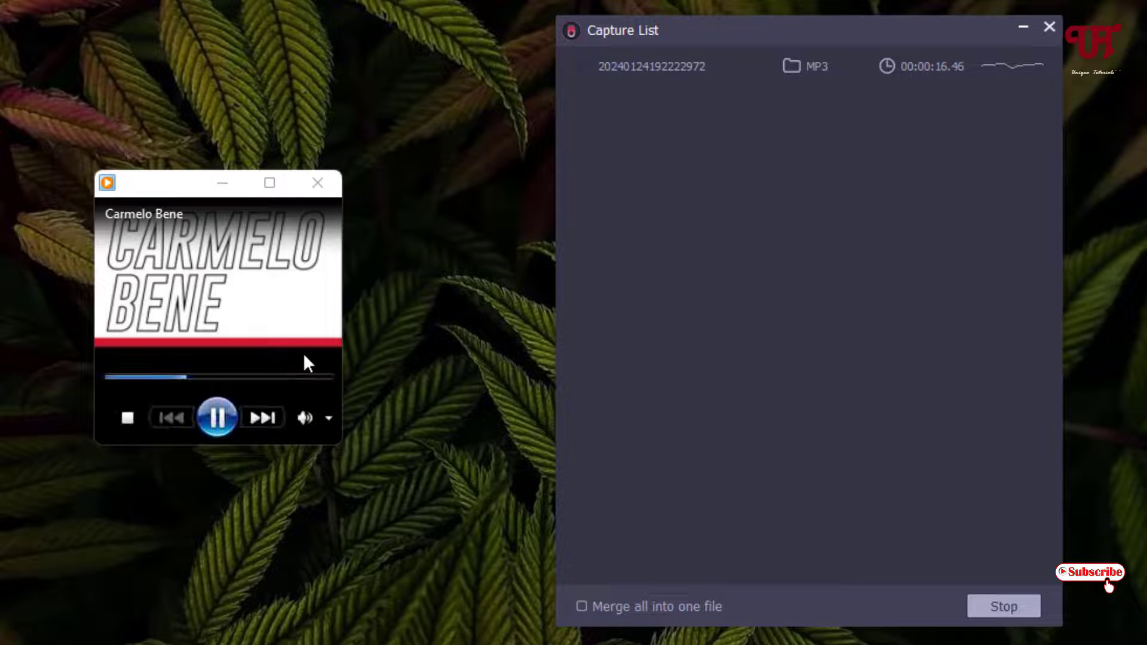
left_click(223, 421)
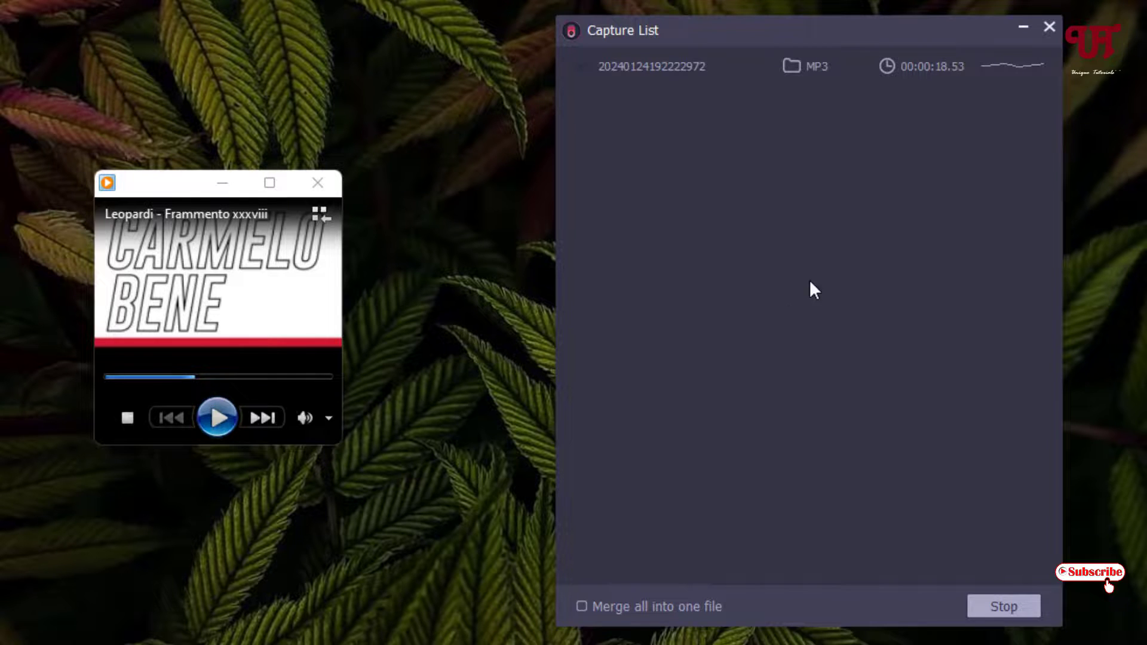
left_click(317, 183)
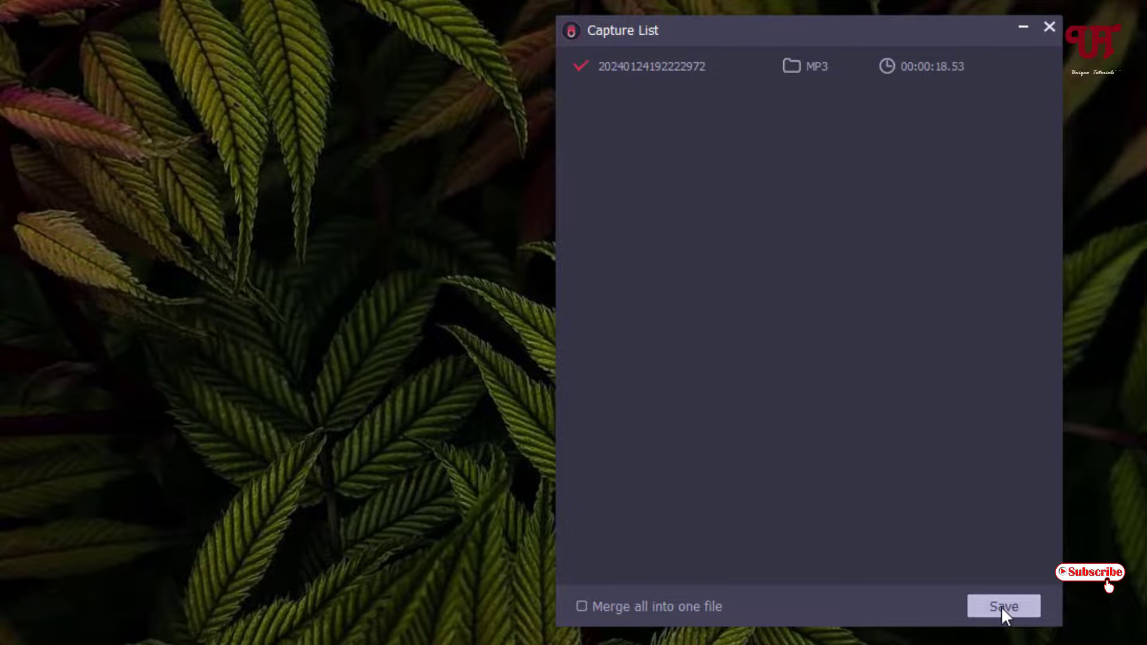
left_click(1002, 606)
left_click(736, 533)
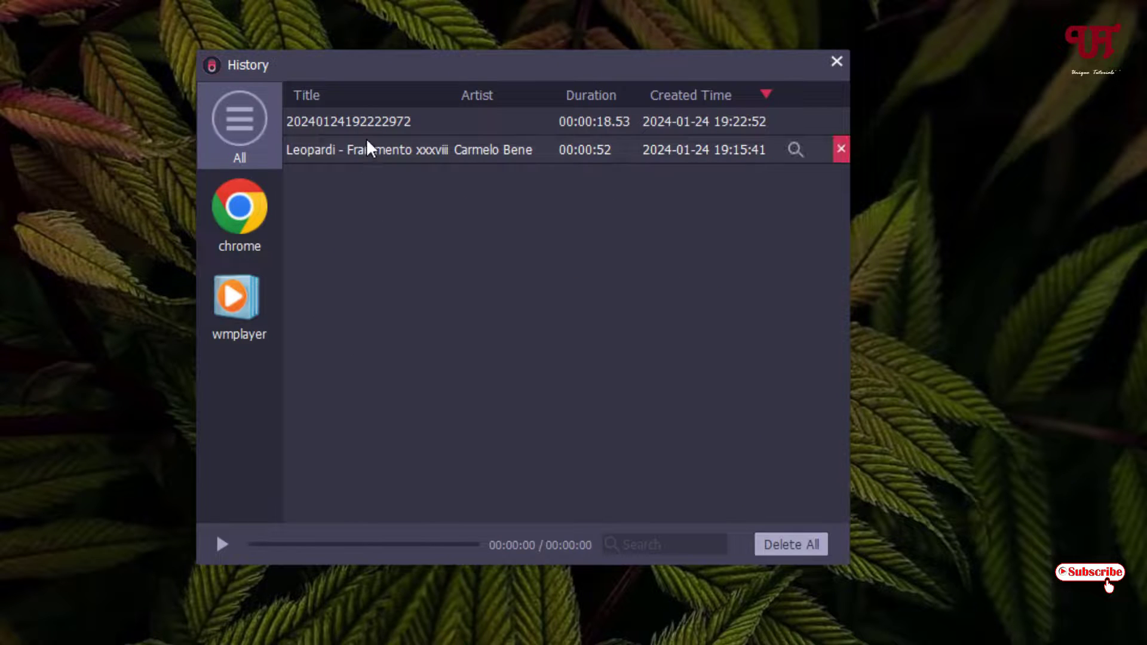
mouse_move(570, 127)
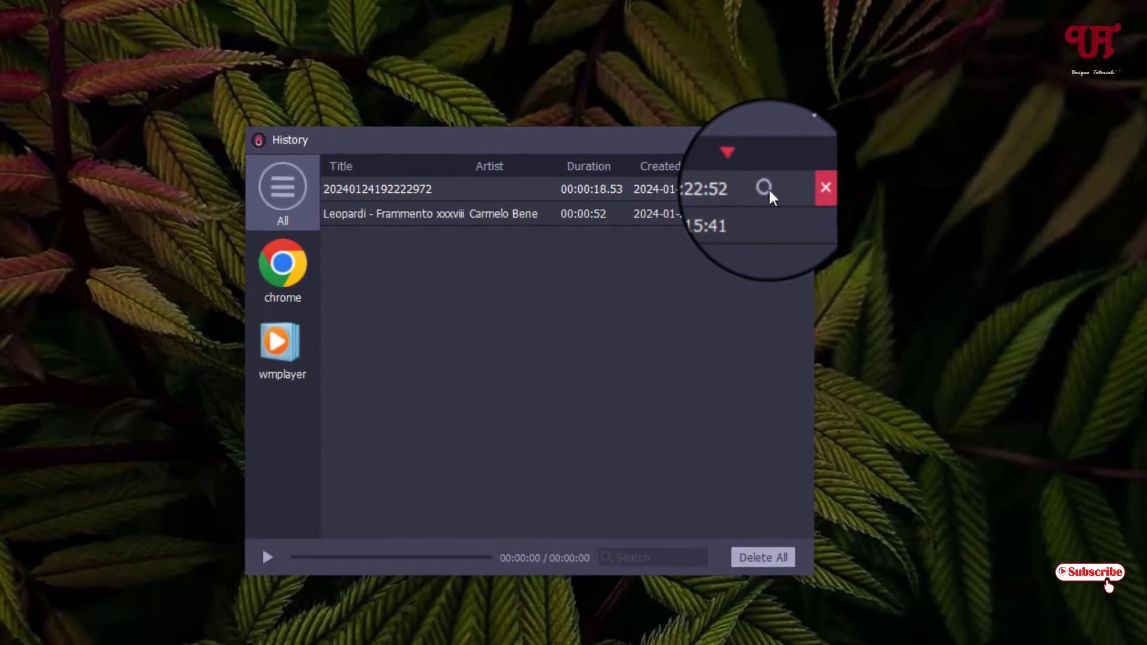
left_click(795, 121)
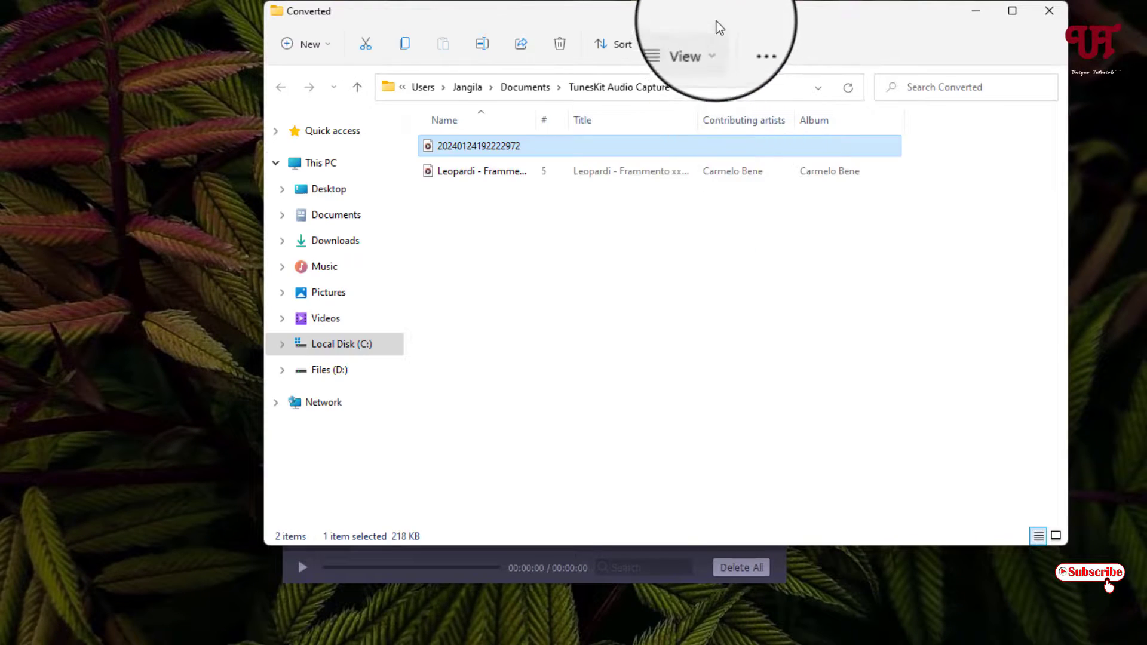